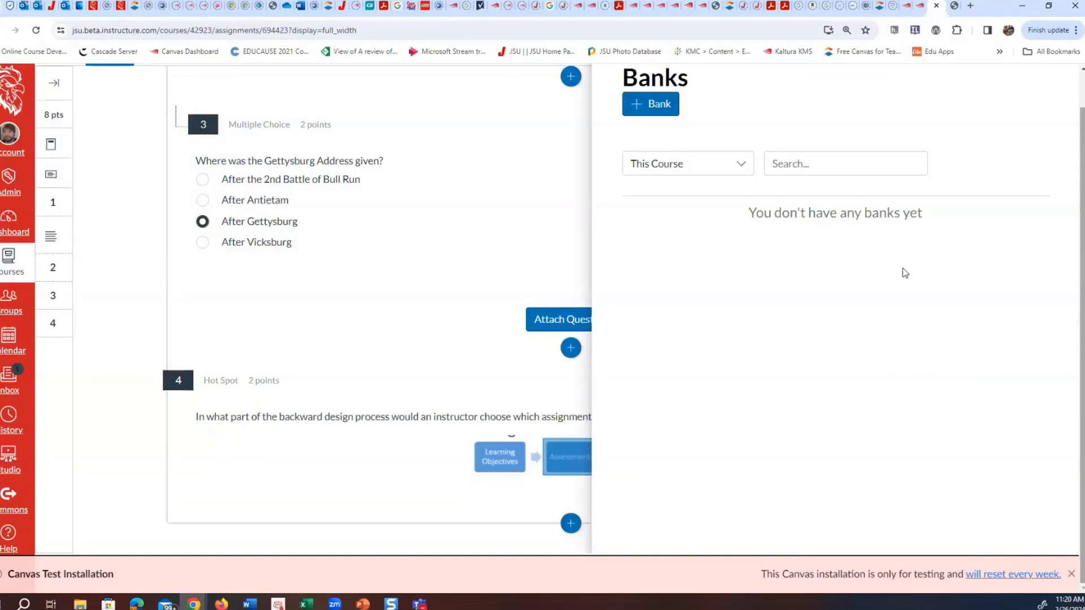
click(634, 107)
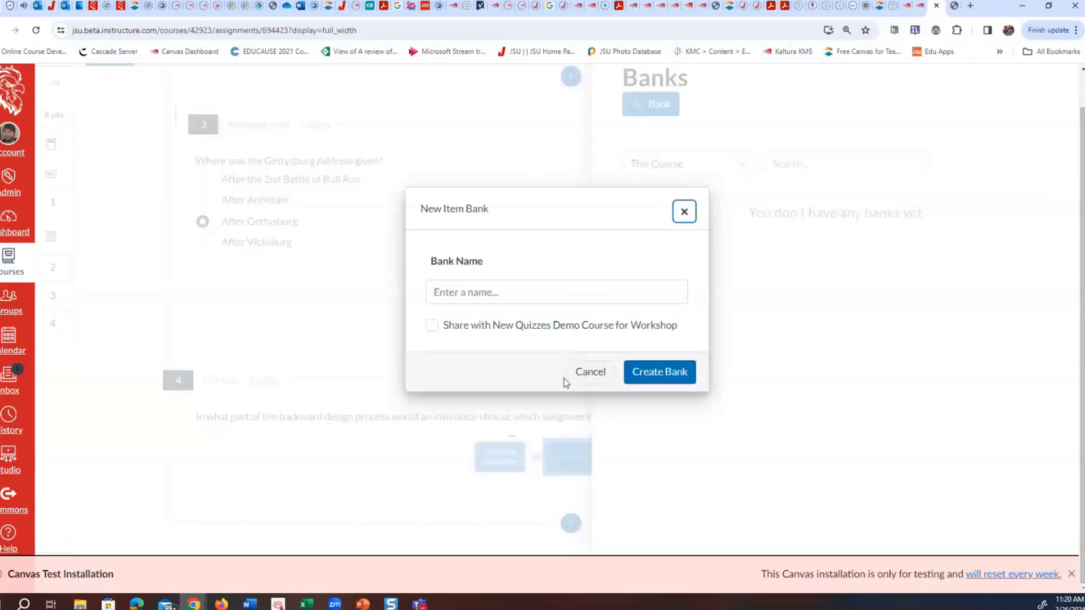
click(583, 375)
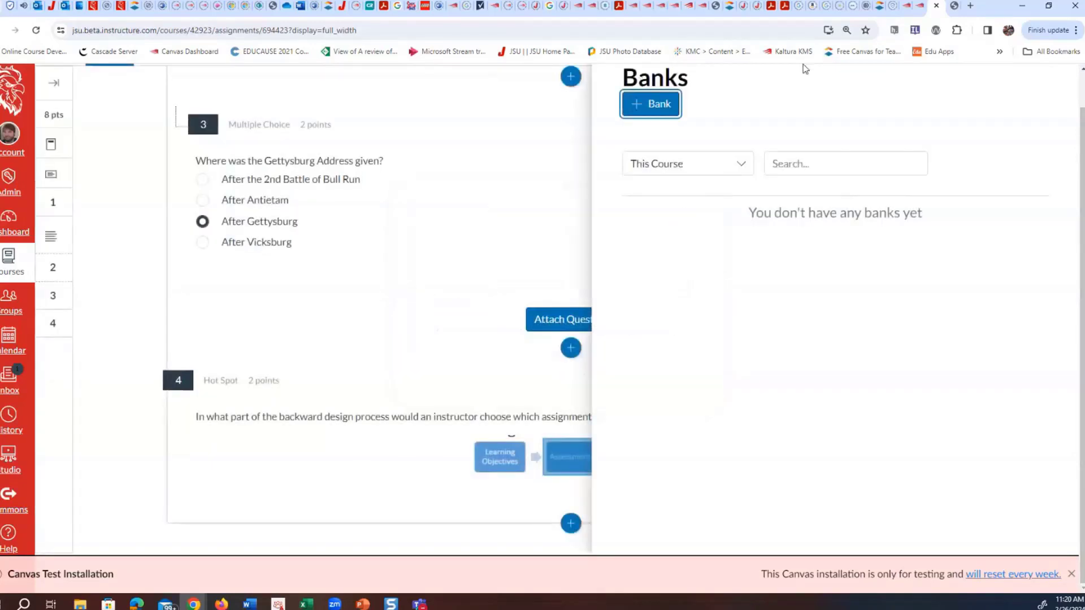
click(606, 76)
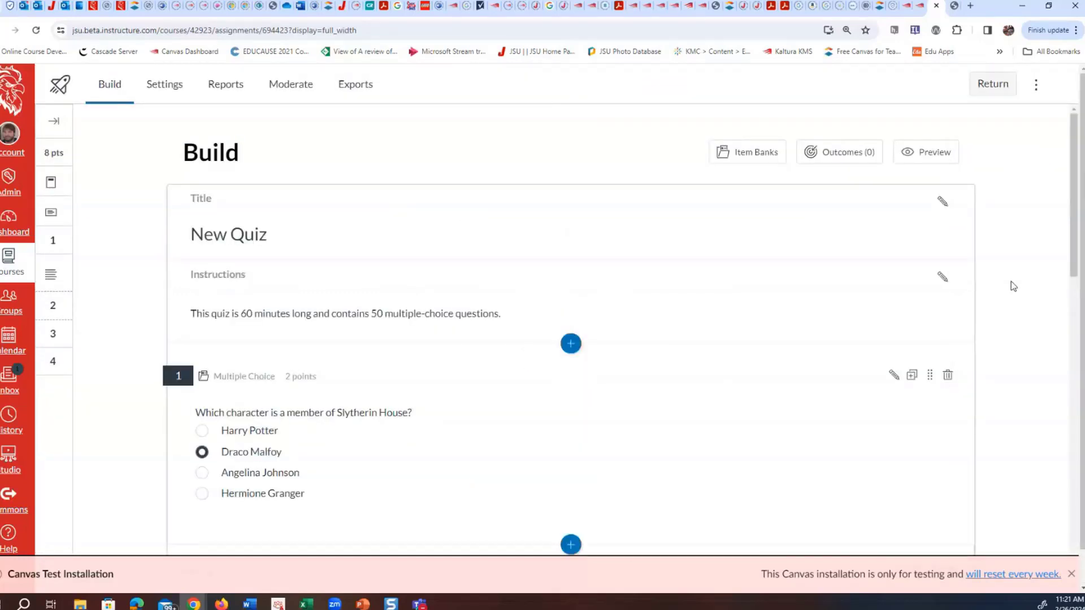
- Review the questions in New Quiz and return to the course's quizzes list
scroll(1040, 266, down, 10)
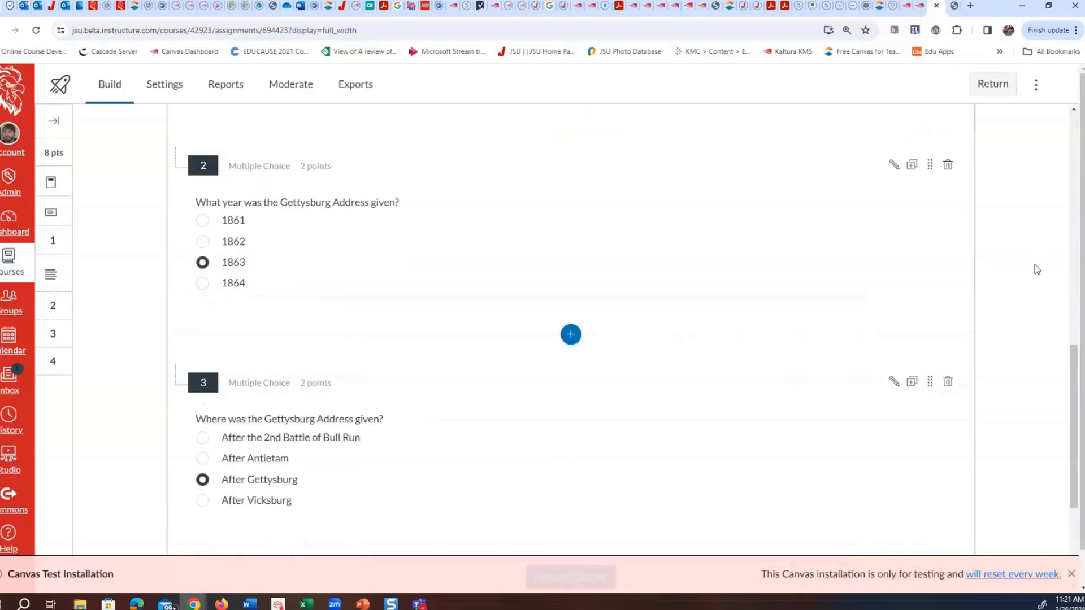
scroll(1036, 265, up, 5)
scroll(1037, 269, up, 5)
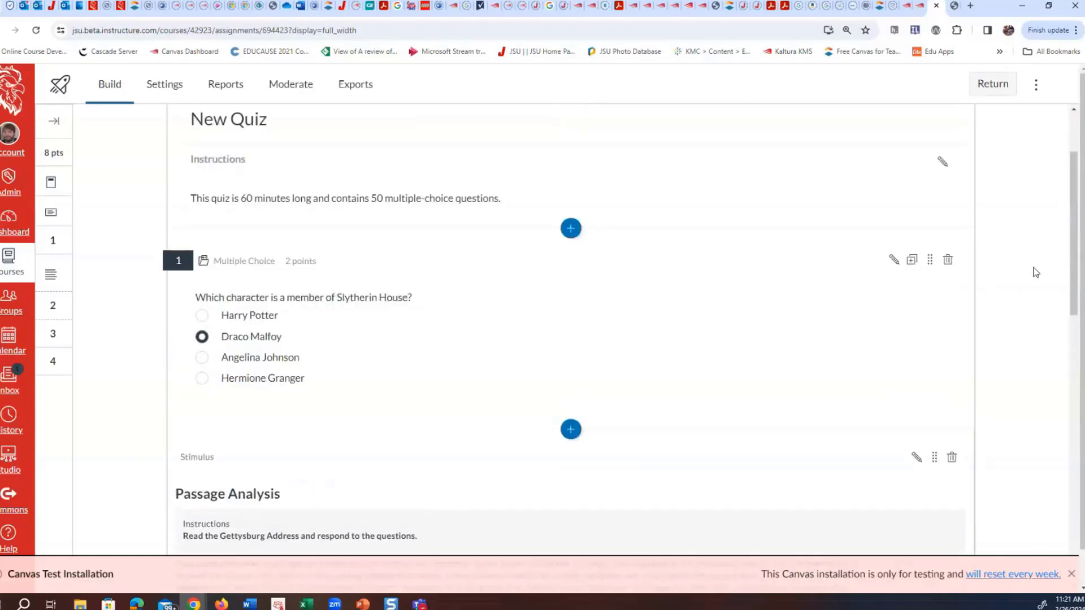
scroll(1036, 273, up, 2)
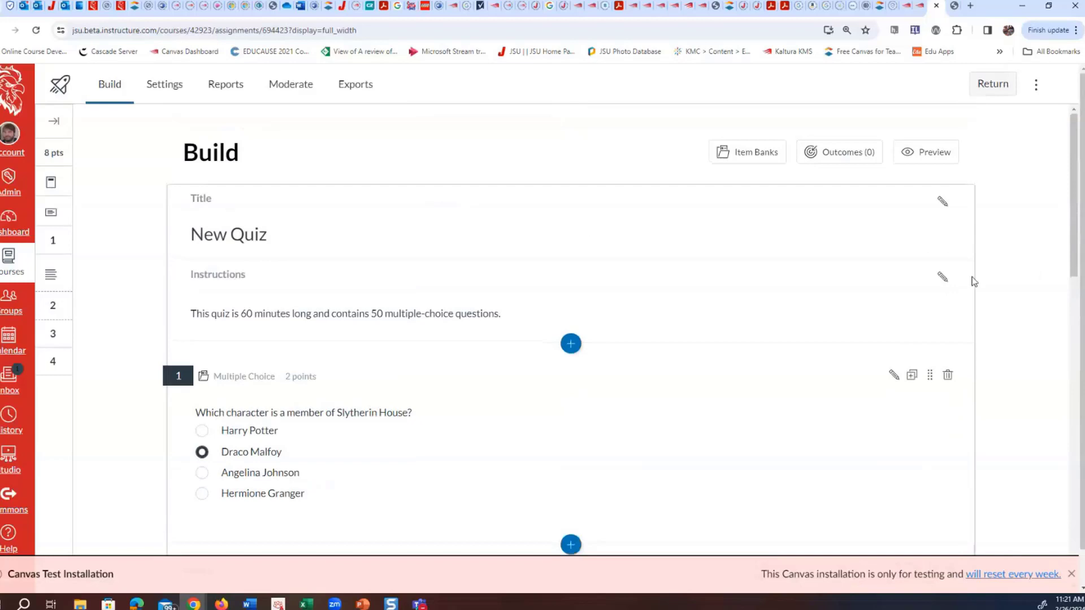
click(995, 86)
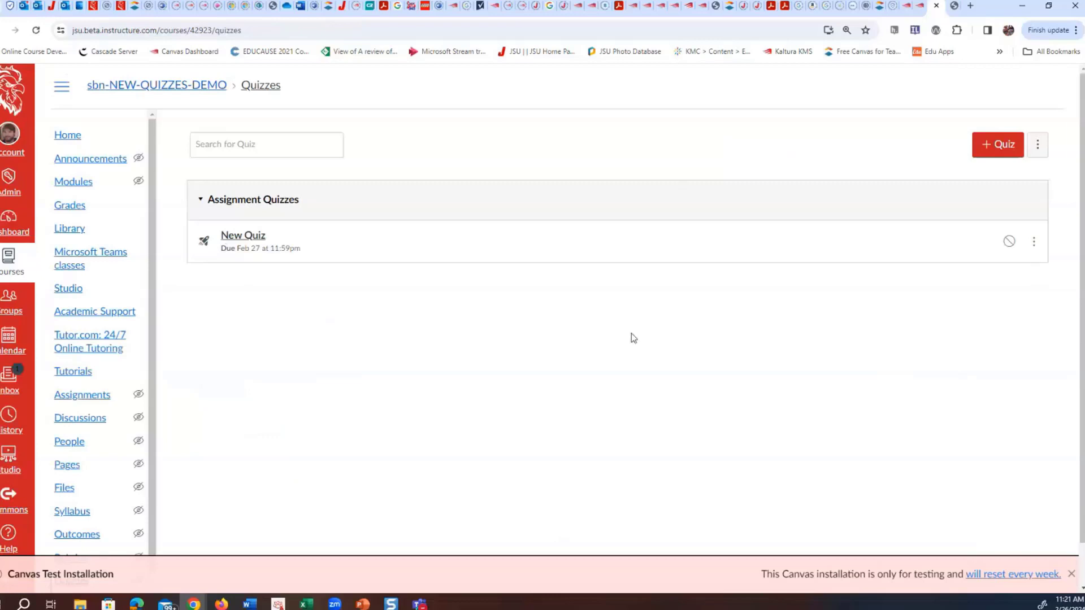
click(918, 7)
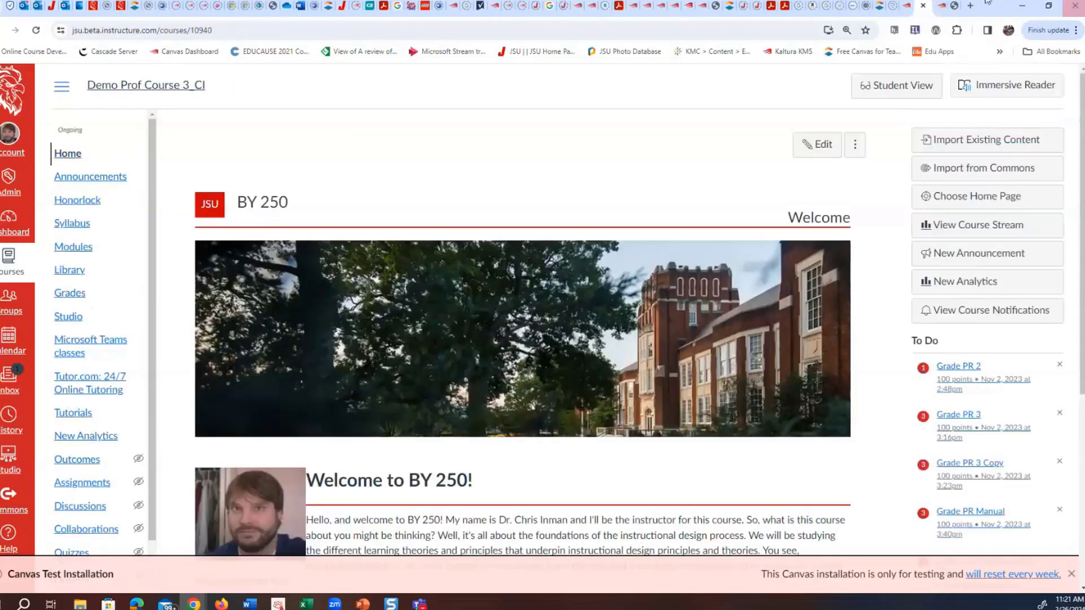
click(944, 10)
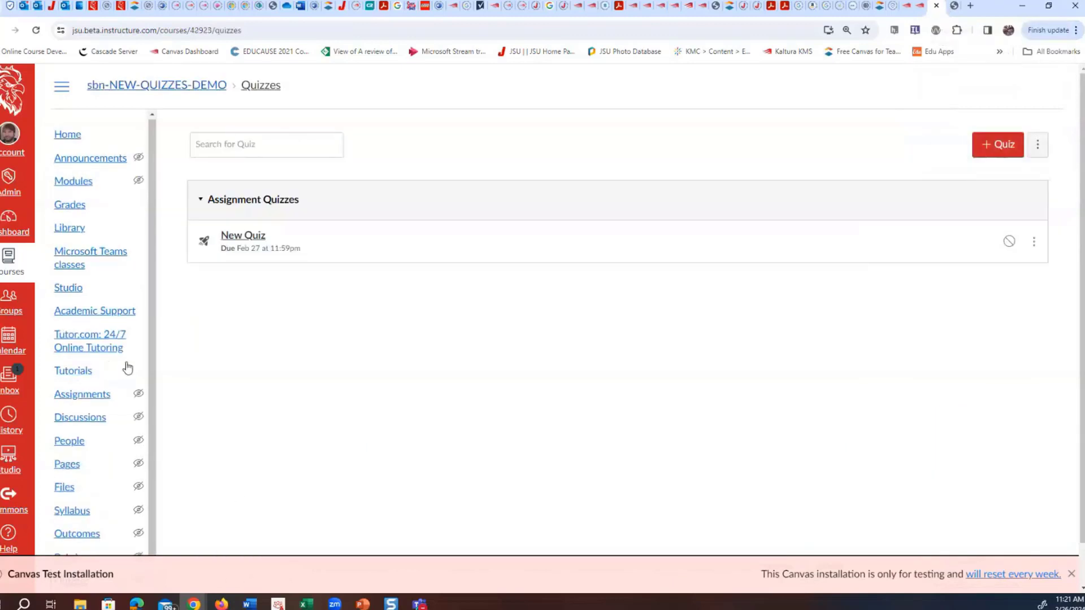
- Start acting as the user enrolled as Teacher, going from the course's people list through their account details
scroll(108, 396, down, 1)
click(67, 373)
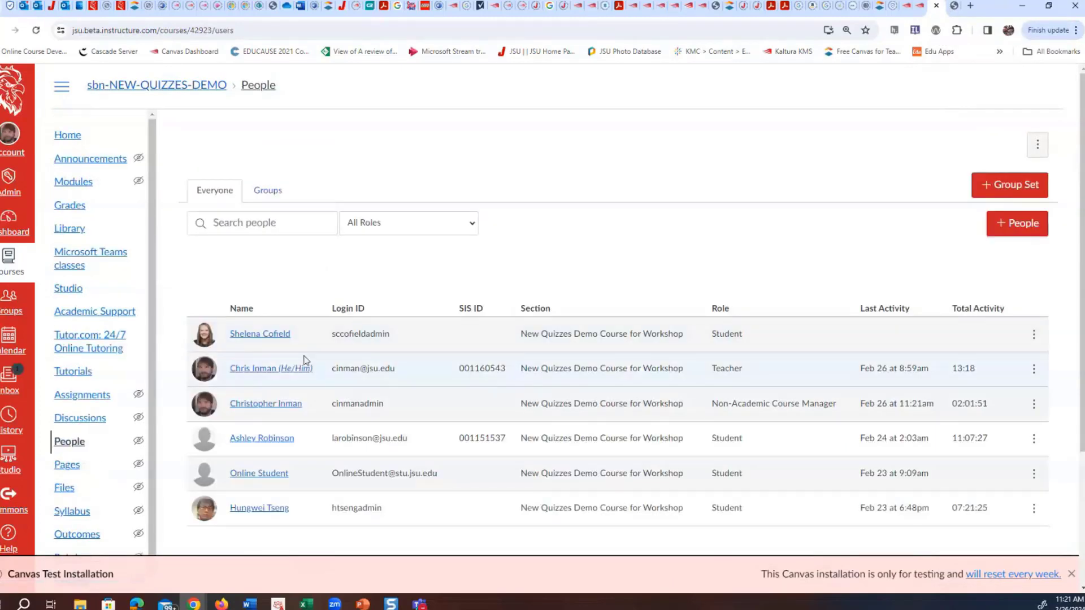
click(297, 373)
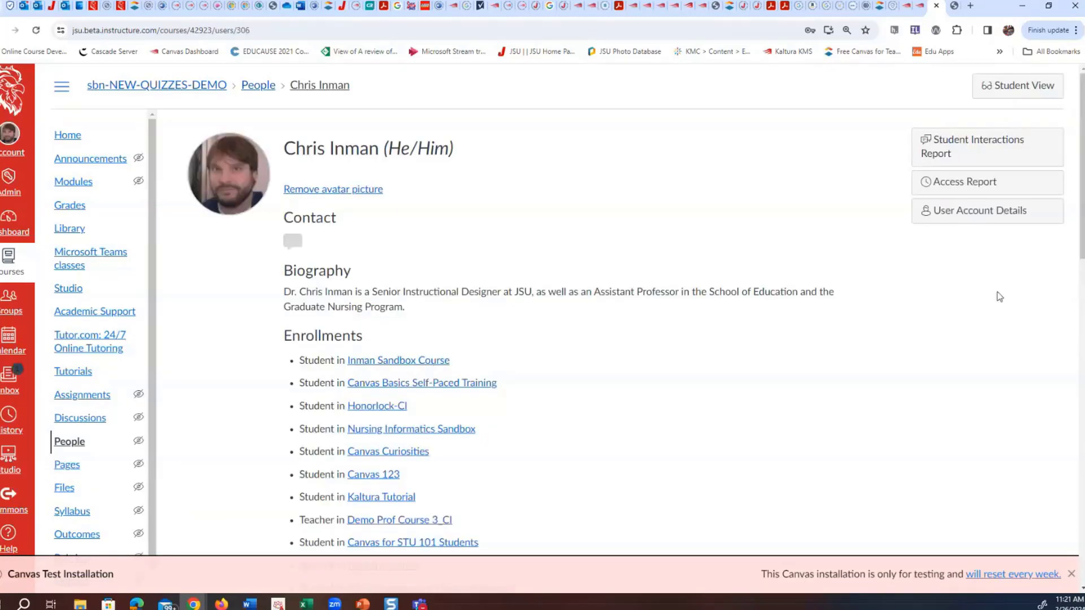
click(1006, 214)
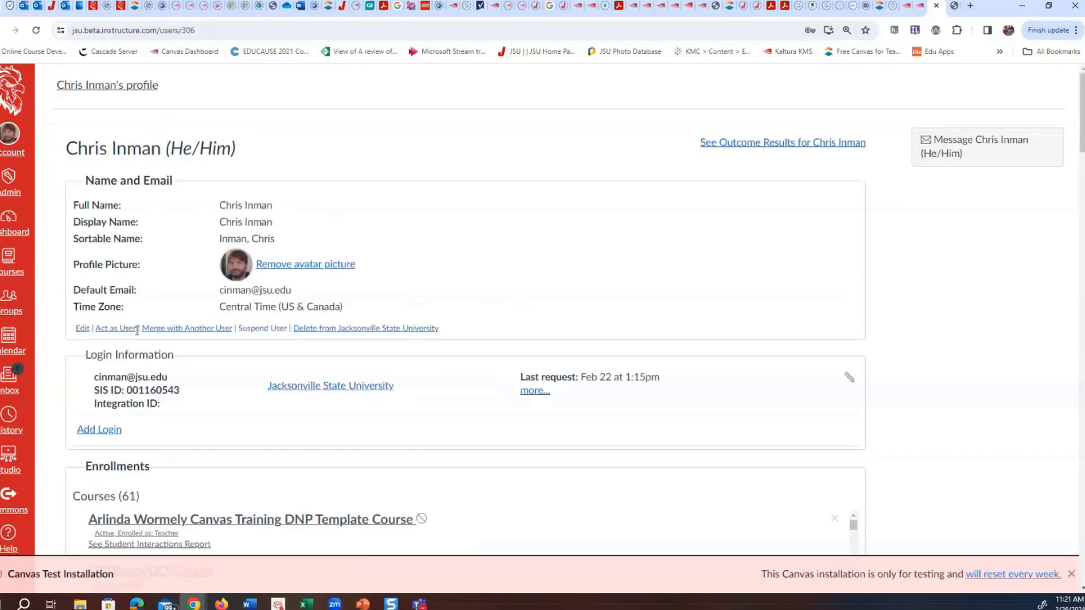
click(116, 329)
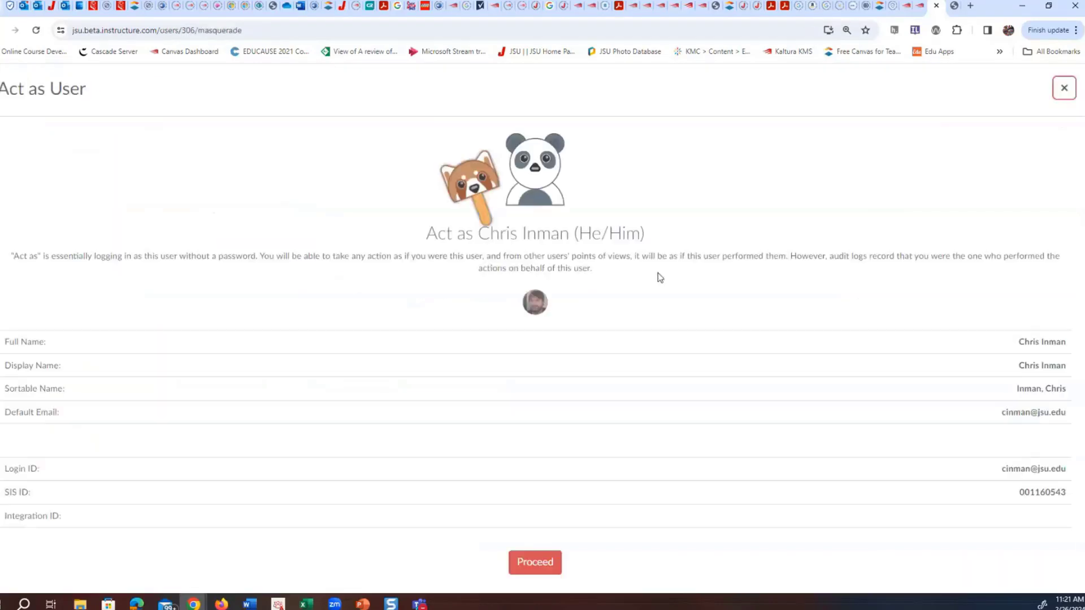
click(516, 561)
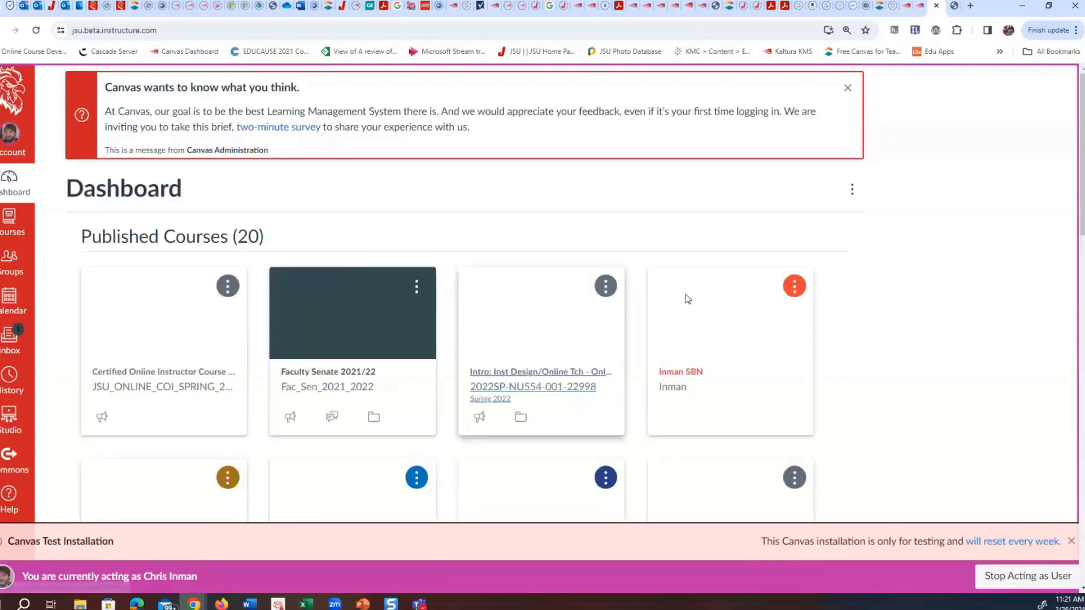
- Open New Quizzes Demo Course for Workshop from the unpublished courses on the dashboard
scroll(896, 240, down, 20)
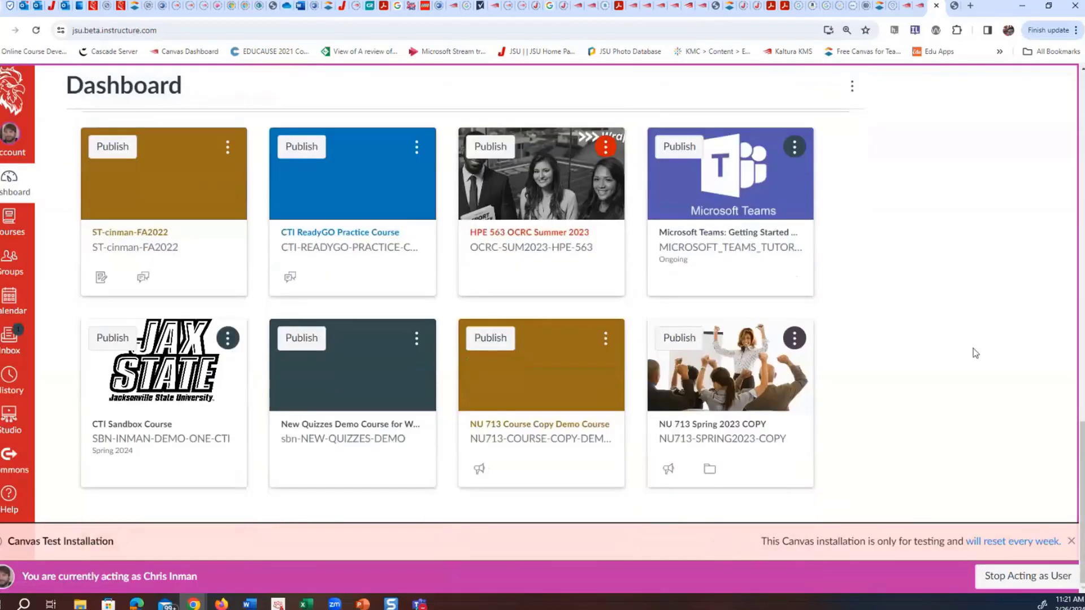
scroll(973, 350, up, 4)
scroll(971, 374, down, 4)
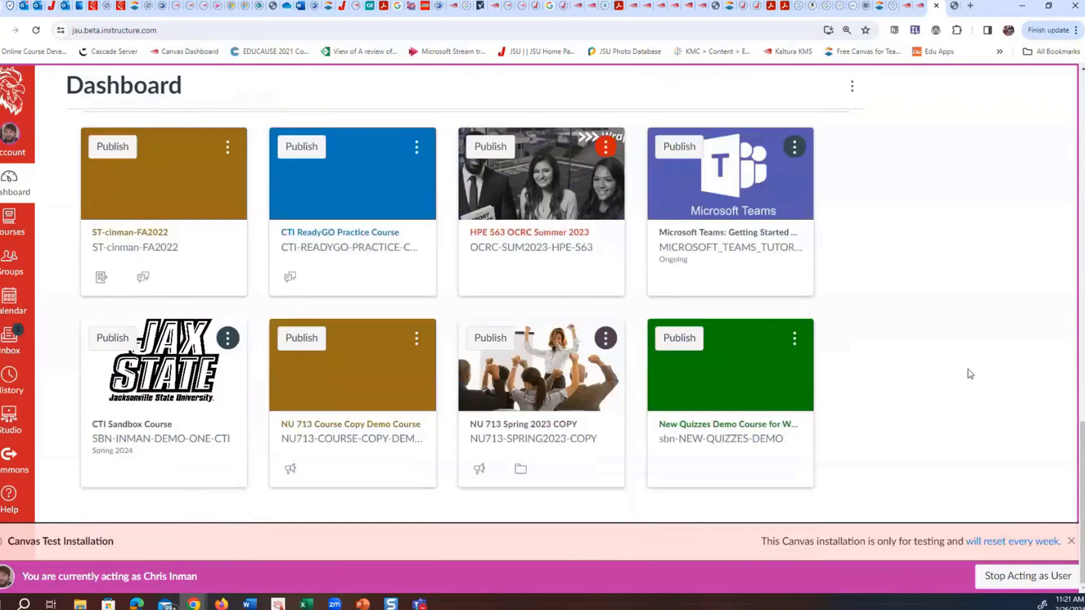
click(718, 394)
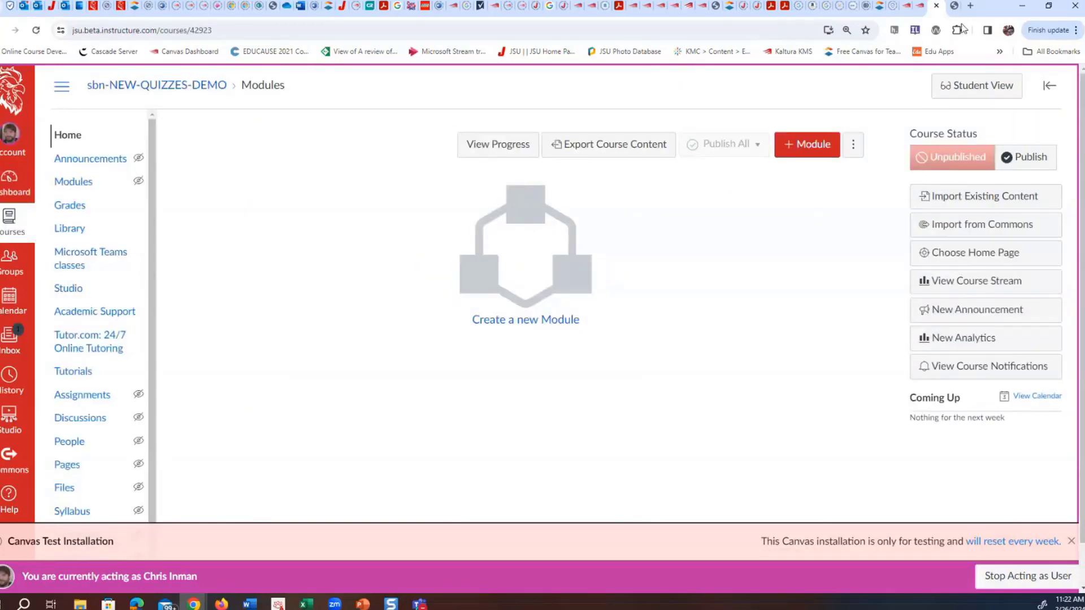
- Check the name of the source course, Demo Prof Course 3_CI, and return to the New Quizzes demo course
click(908, 6)
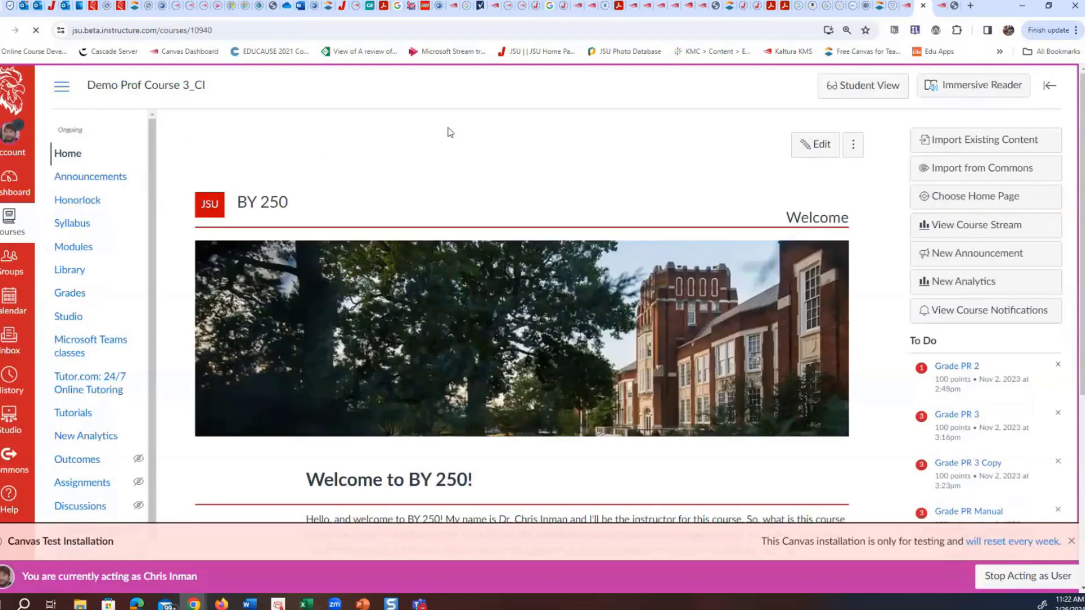
drag(214, 87, 104, 94)
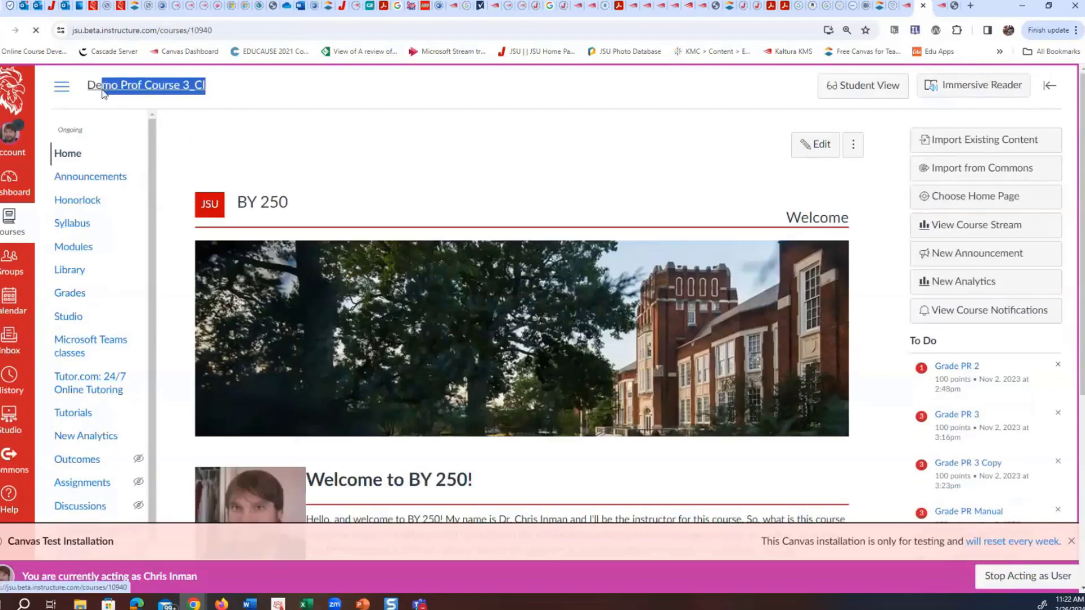
click(132, 99)
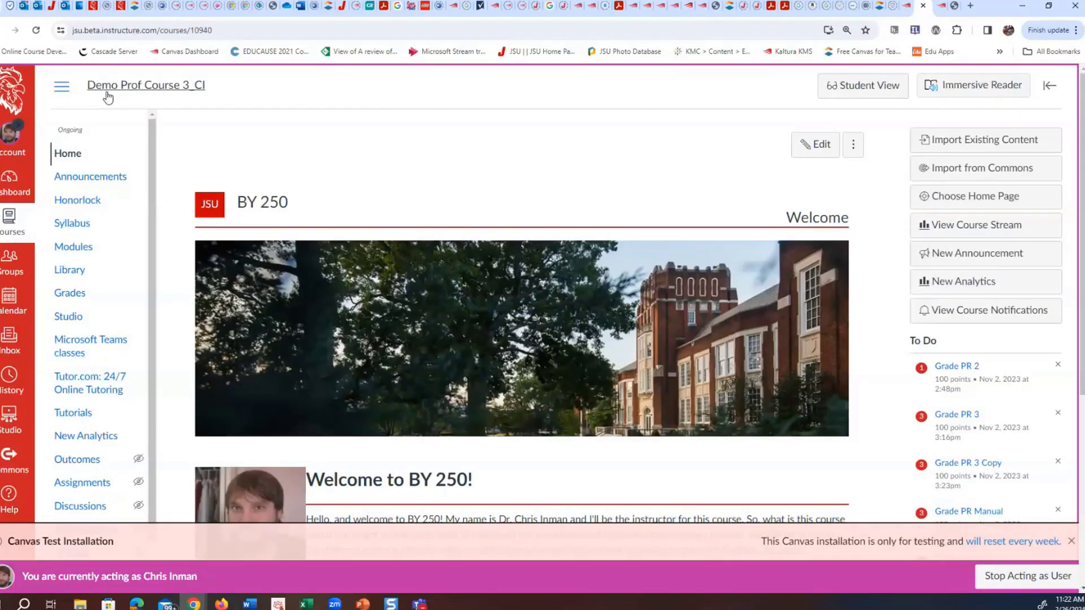
scroll(117, 173, down, 2)
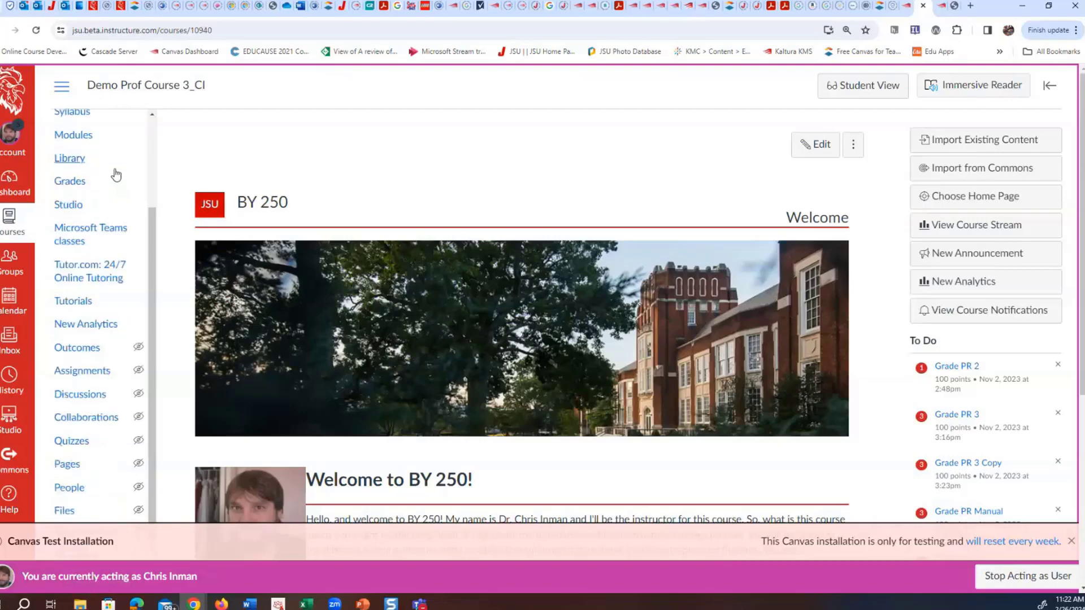
key(ctrl+Tab)
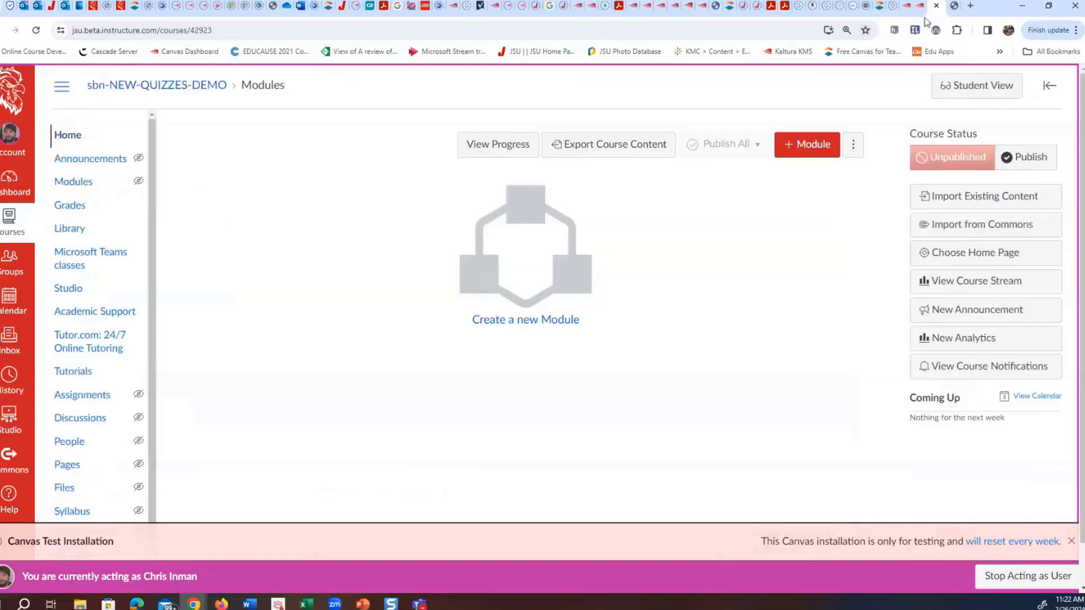
- Open the Import Course Content page from the New Quizzes demo course's settings
click(1071, 541)
scroll(3, 460, down, 1)
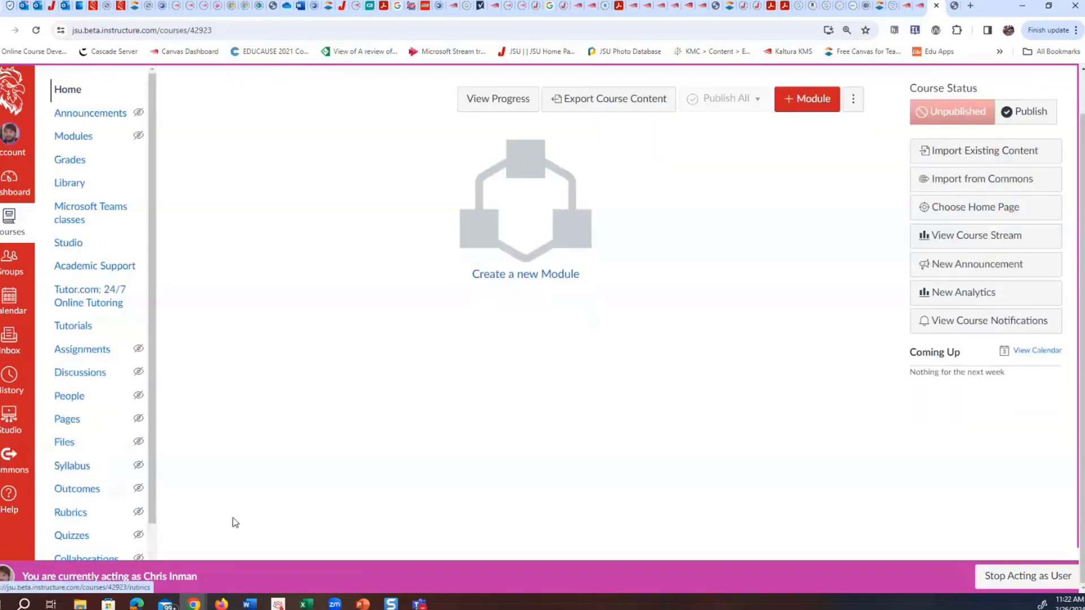
scroll(108, 492, down, 1)
click(79, 536)
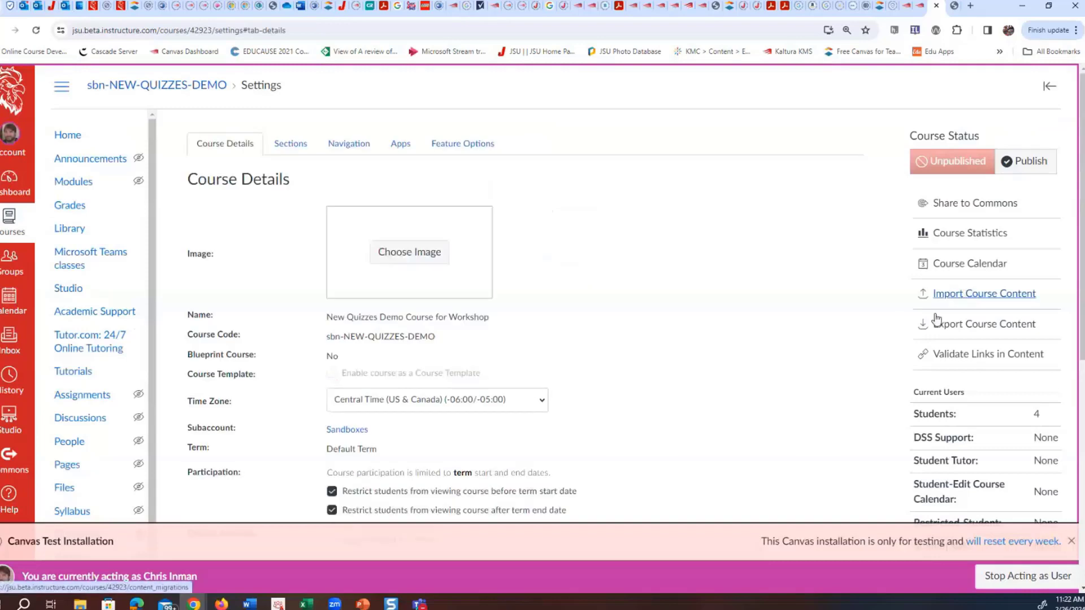
click(980, 301)
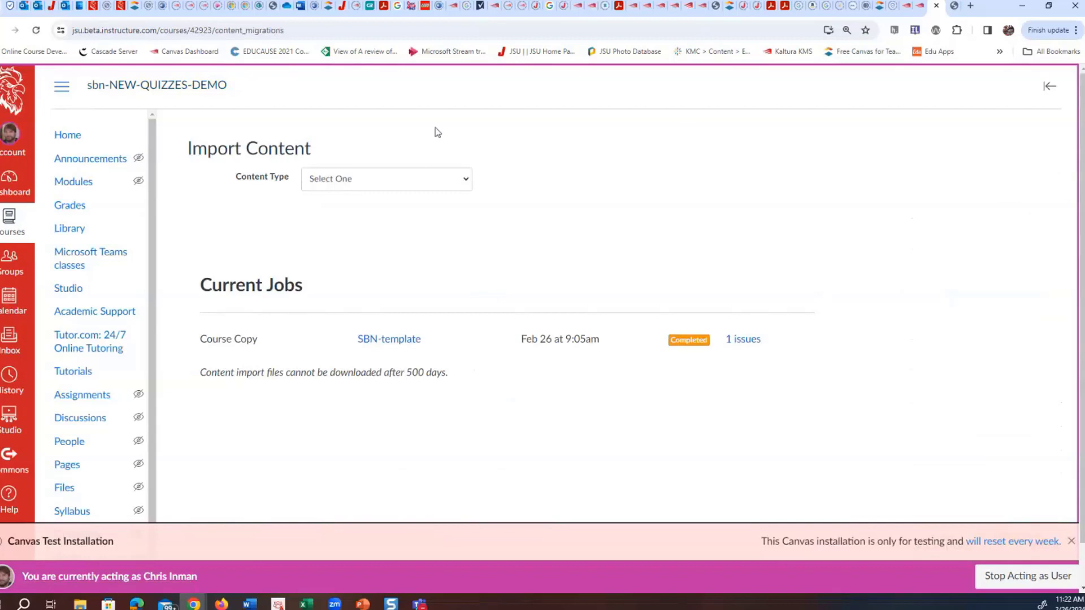
- Set the import to Copy a Canvas Course with Demo Prof Course 3_CI as the source
click(350, 182)
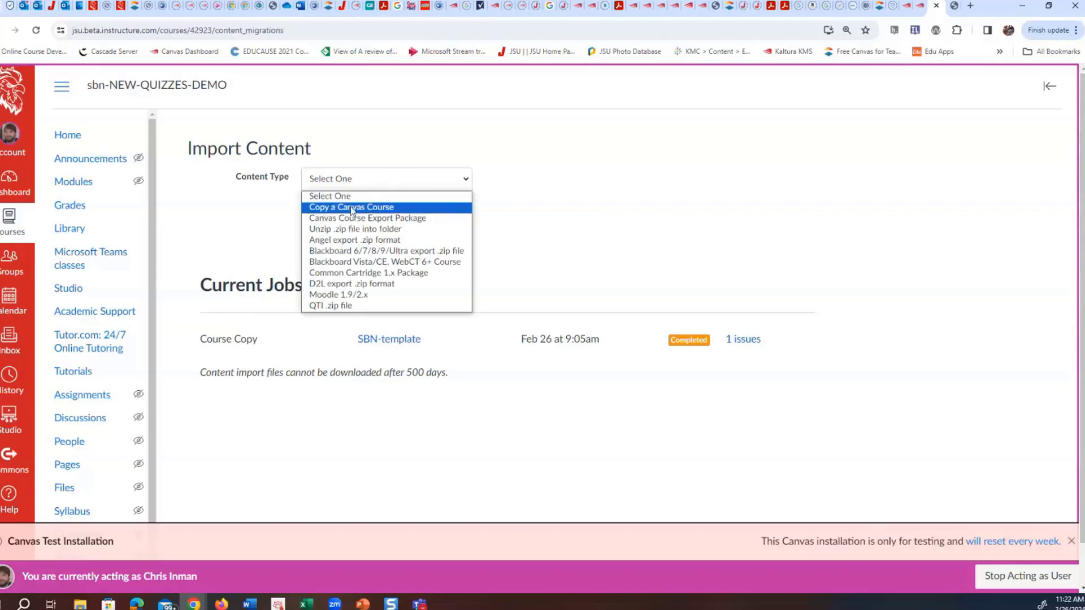
click(352, 208)
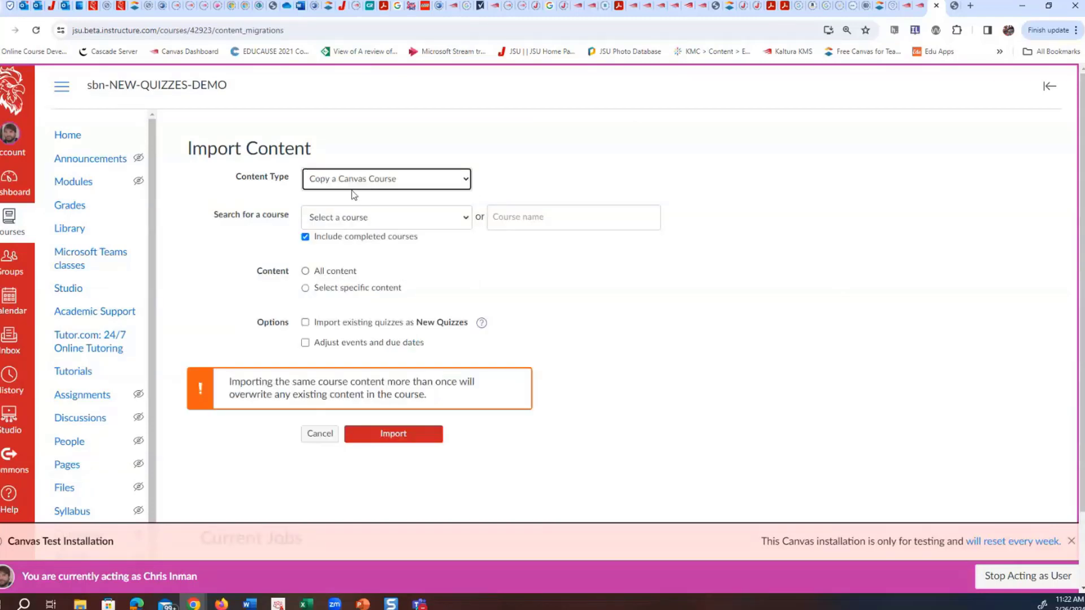
click(395, 222)
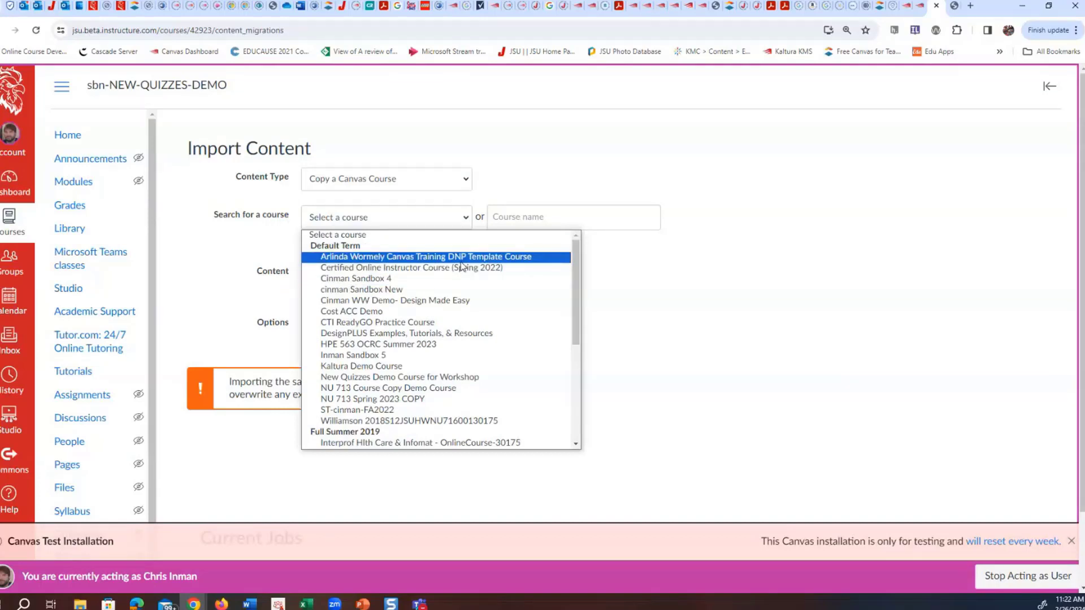
scroll(462, 266, down, 3)
click(450, 281)
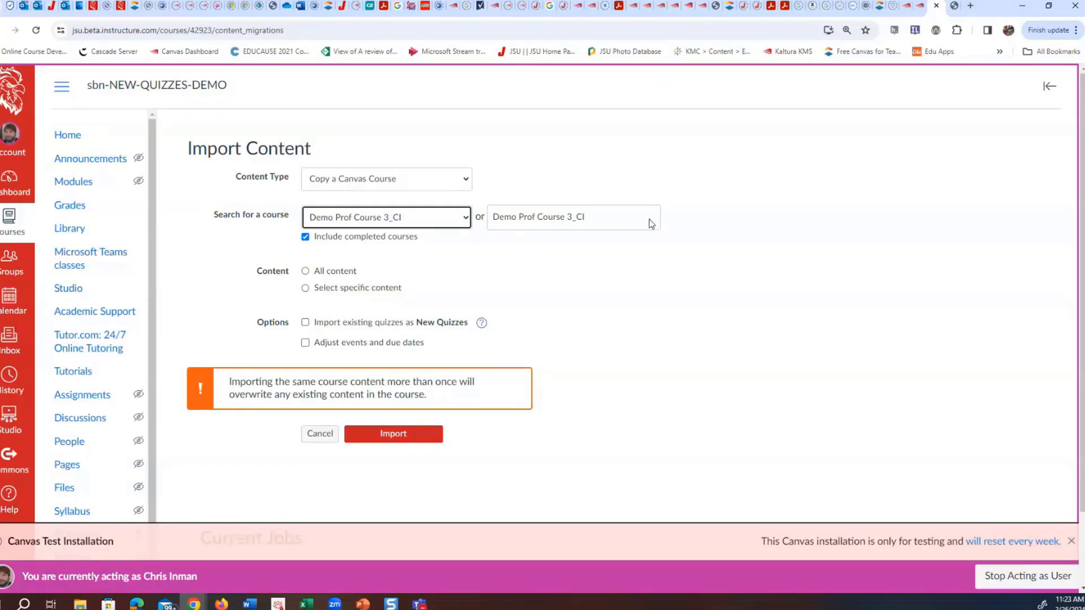
- Import existing quizzes as New Quizzes with the Select specific content option, and start the import job
click(305, 322)
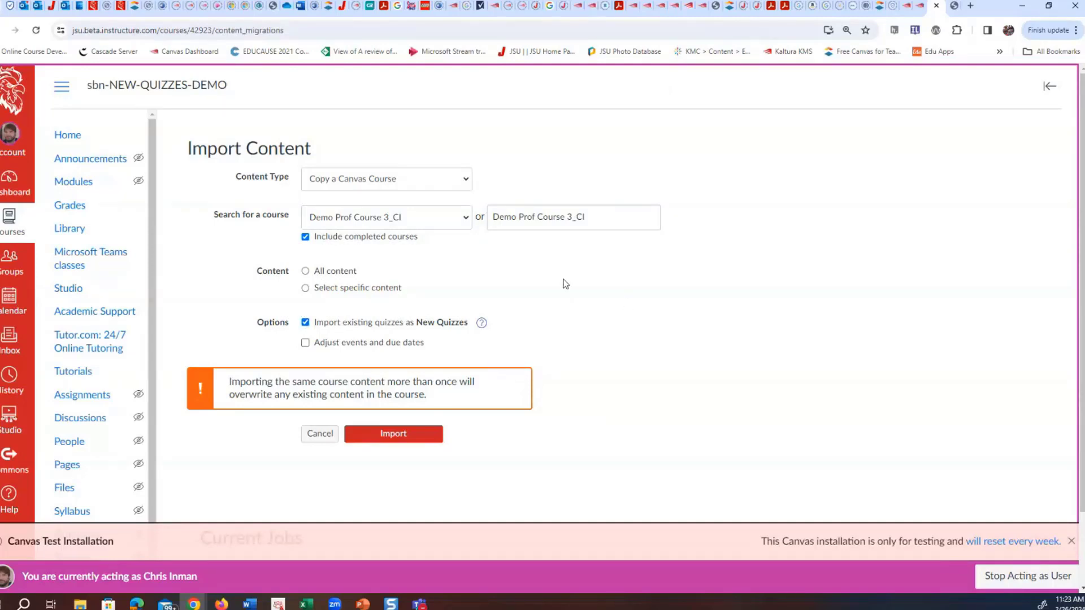
click(305, 290)
click(398, 436)
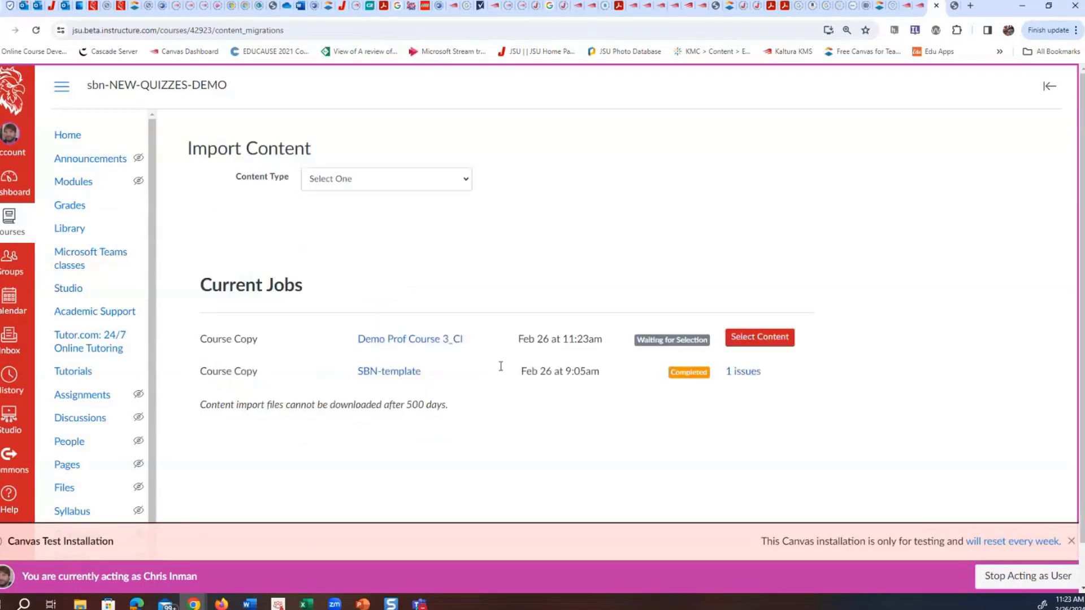
- Open the content selection for the Demo Prof Course 3_CI import job and include the quiz COST_EXAM_2_SP2023
click(778, 339)
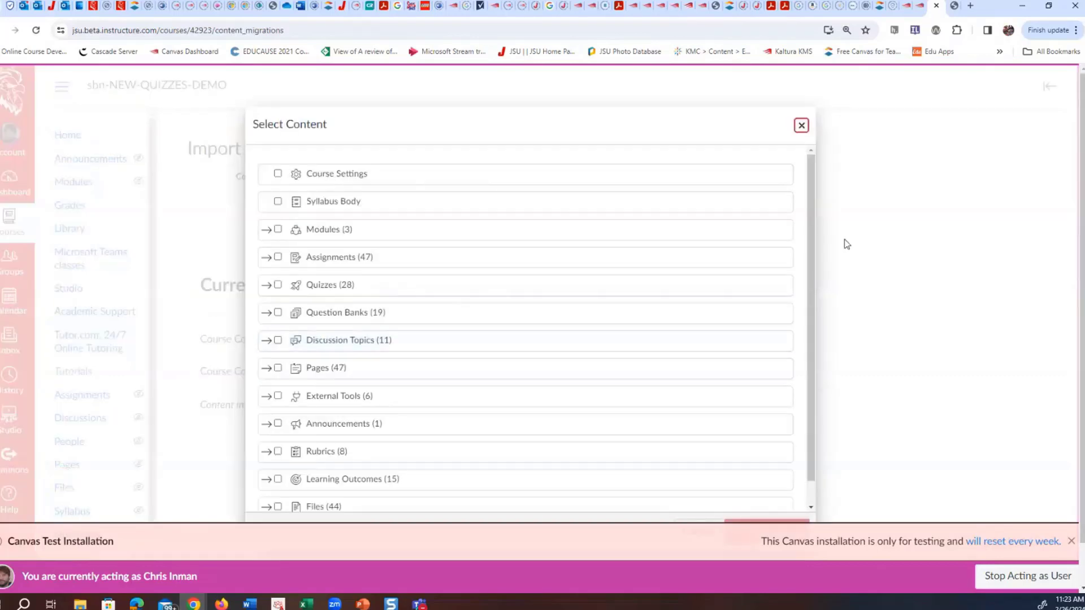
click(269, 286)
scroll(539, 303, down, 1)
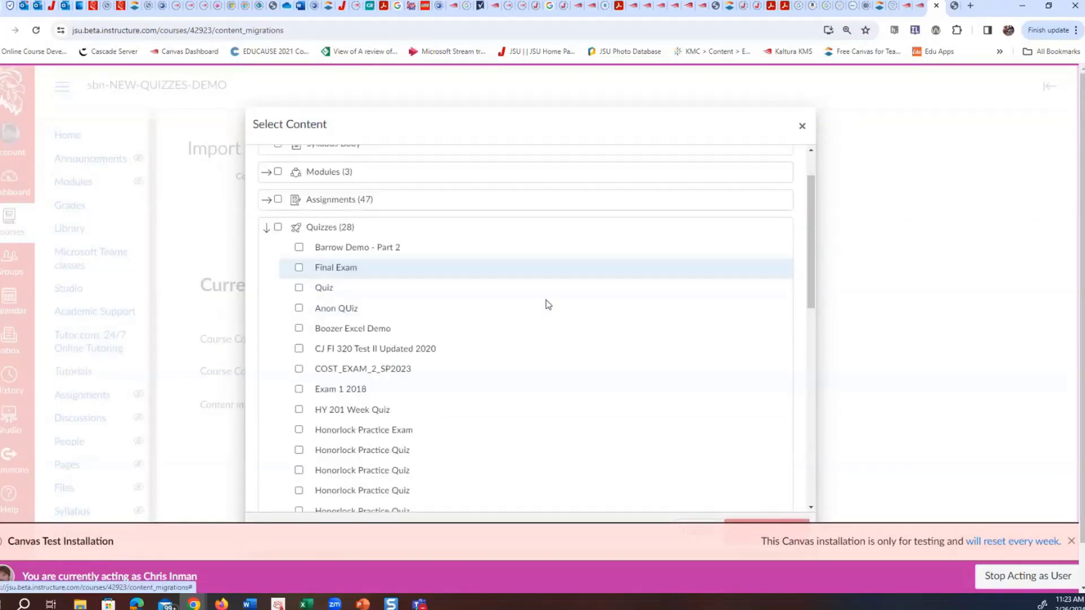
scroll(564, 297, down, 1)
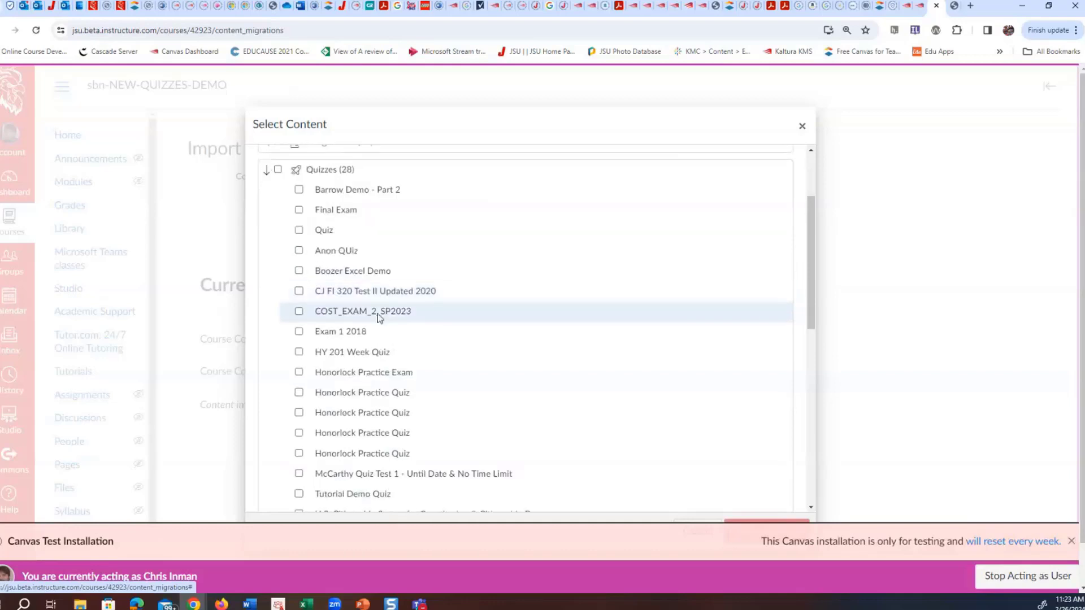
click(299, 311)
- Include the question bank COST_EXAM_2_SP2023 in the content to import
scroll(691, 344, down, 8)
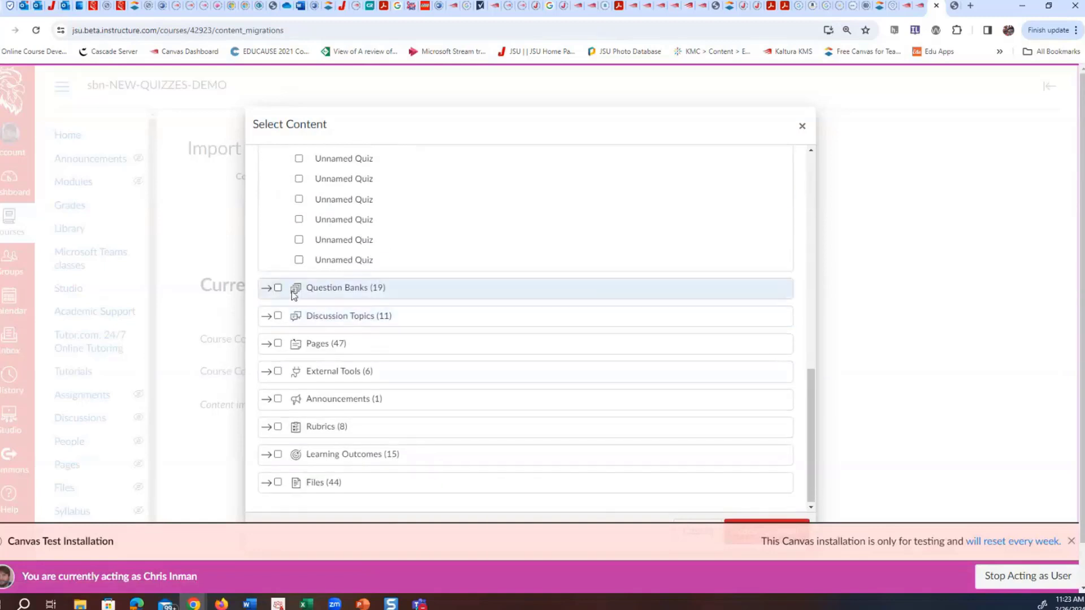
click(268, 291)
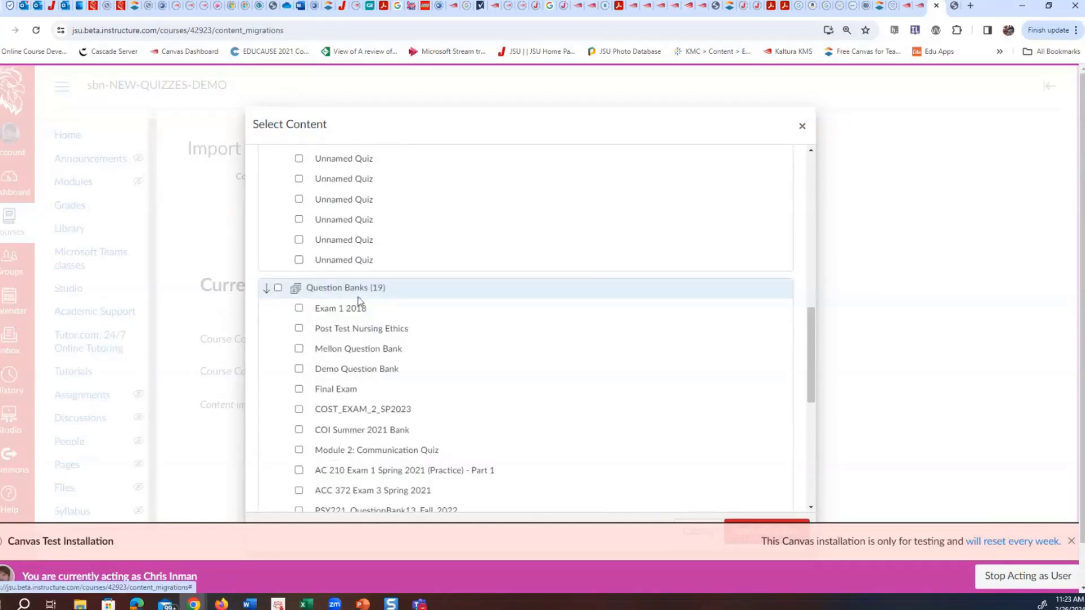
scroll(366, 305, down, 1)
scroll(387, 283, down, 1)
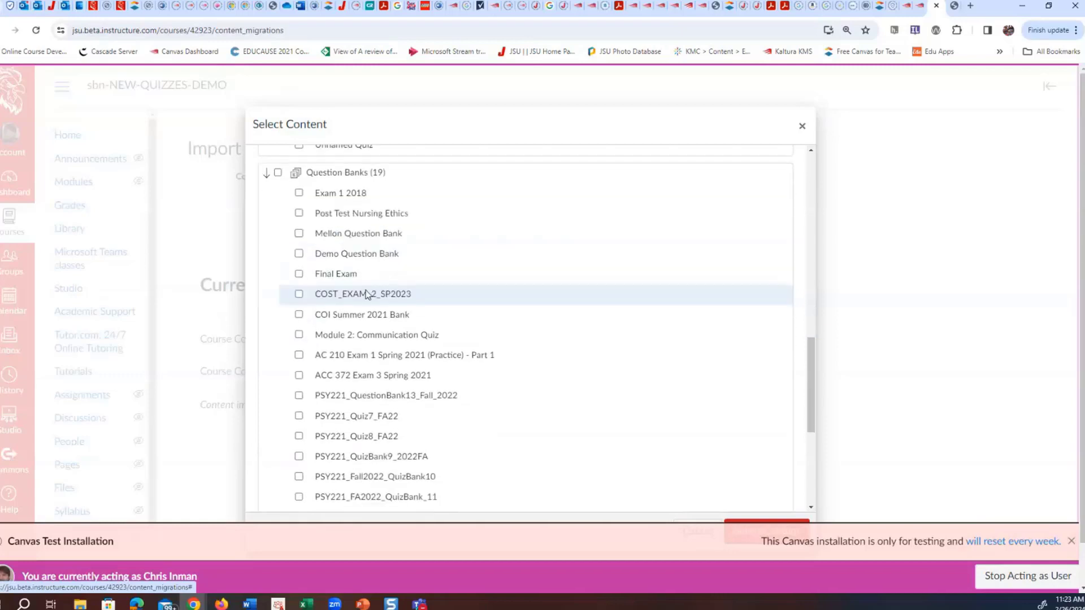
click(298, 294)
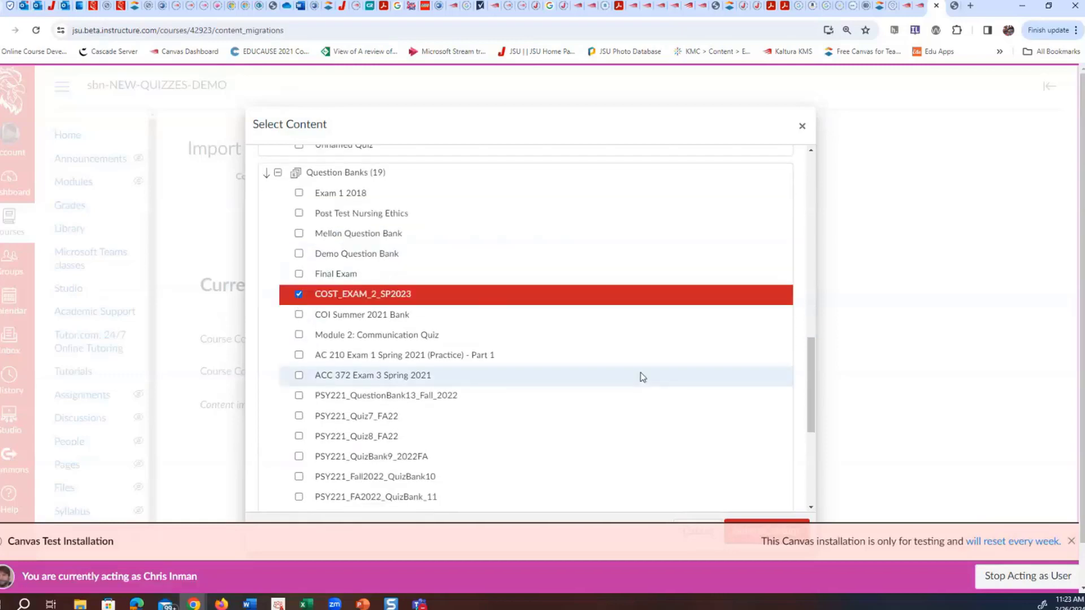
- Review the selected quiz and question bank, and submit the content selection to run the import
scroll(802, 395, down, 4)
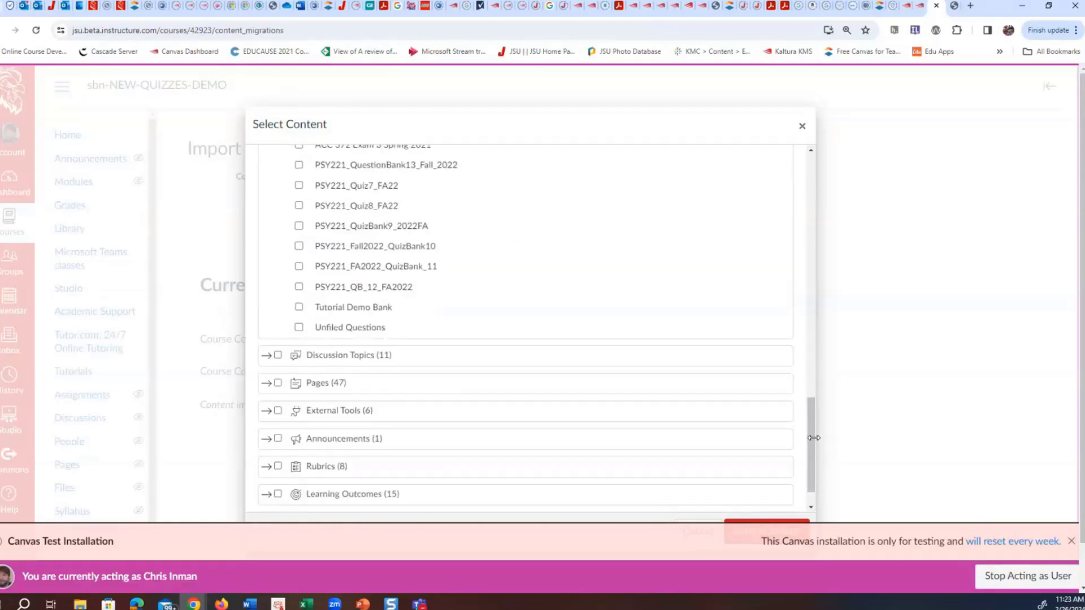
scroll(806, 440, up, 14)
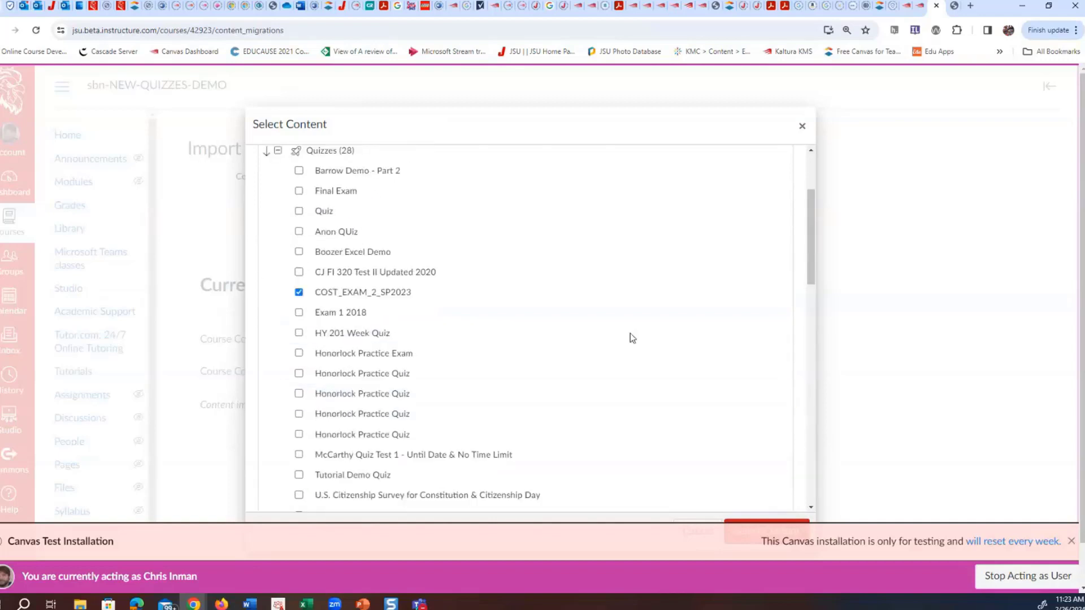
scroll(565, 337, up, 1)
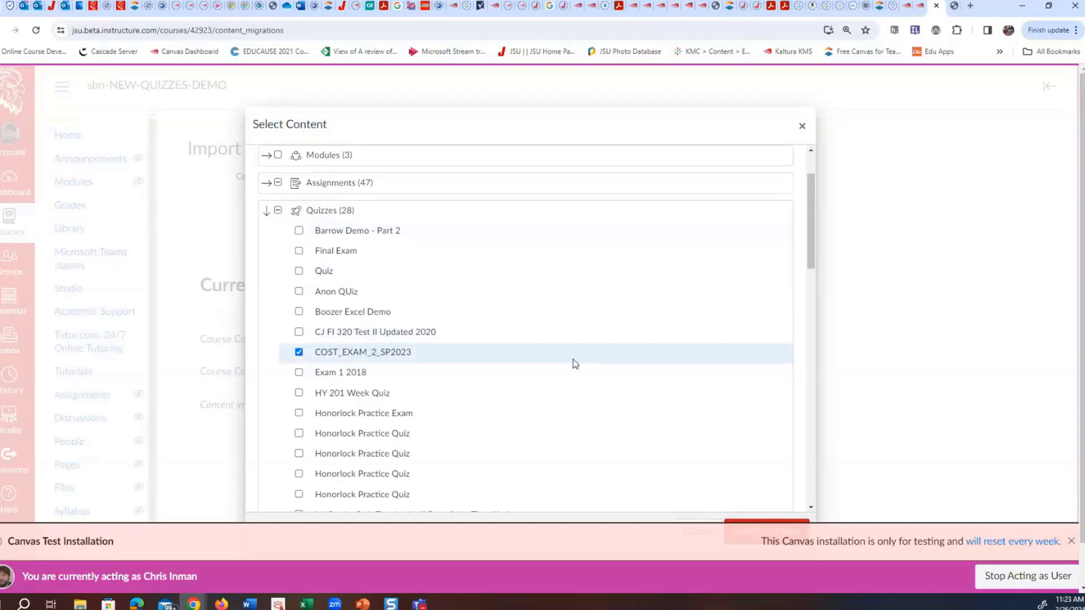
scroll(574, 364, down, 7)
scroll(818, 412, down, 1)
scroll(770, 431, down, 2)
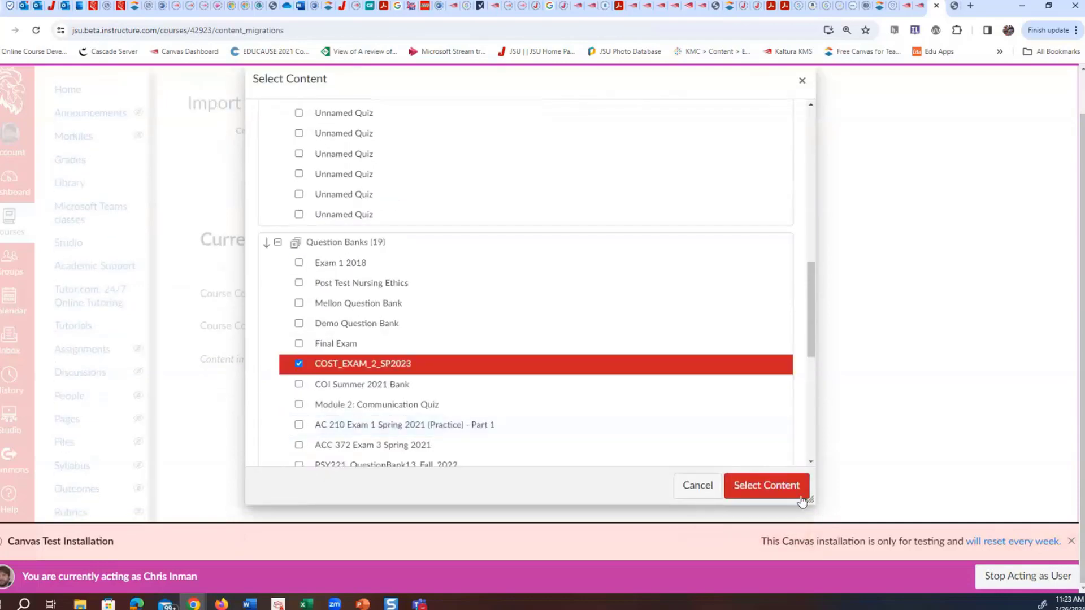
click(763, 486)
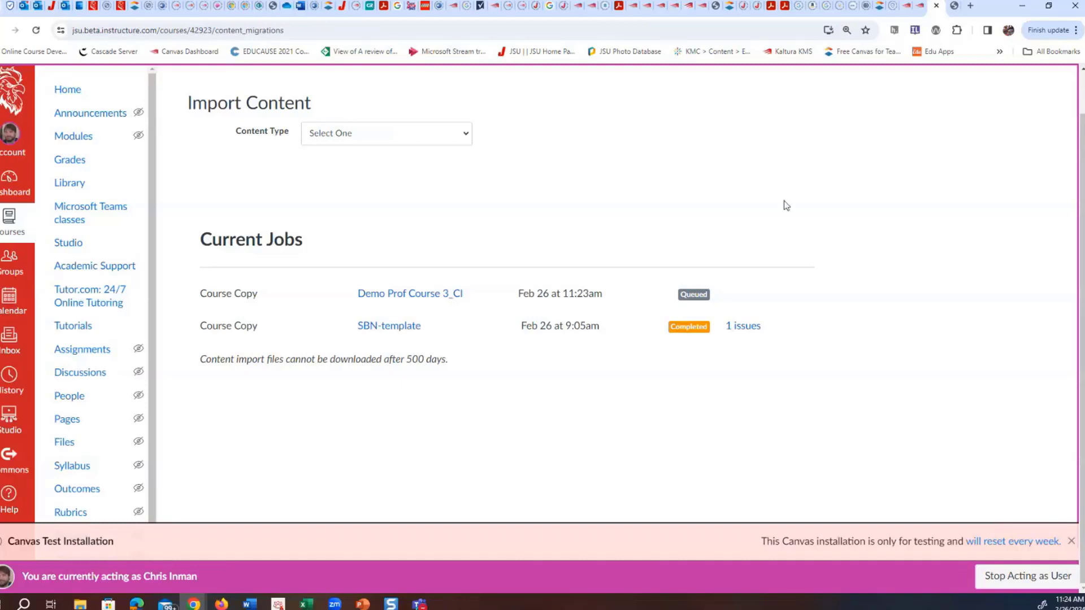
- Open the demo course's Quizzes list and reload it to check the imported COST_EXAM_2_SP2023 quiz
key(alt+Tab)
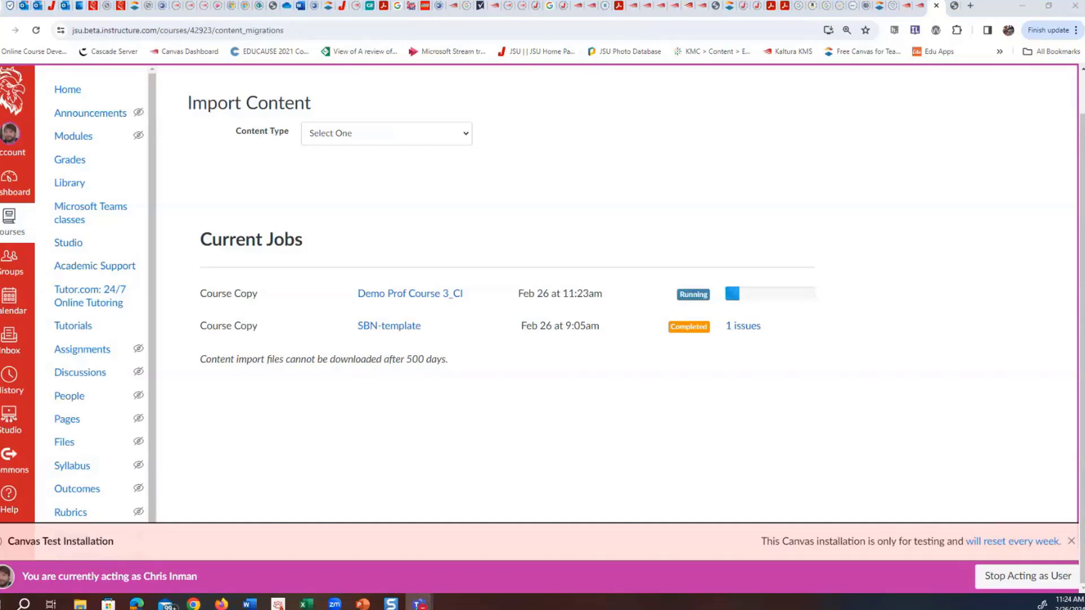
scroll(119, 248, down, 3)
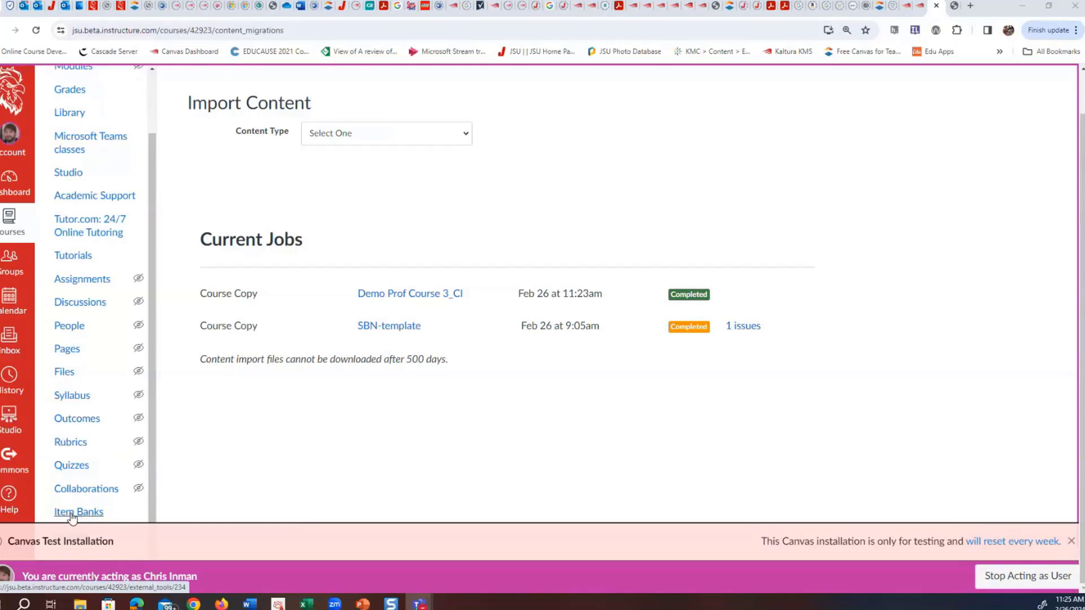
click(70, 465)
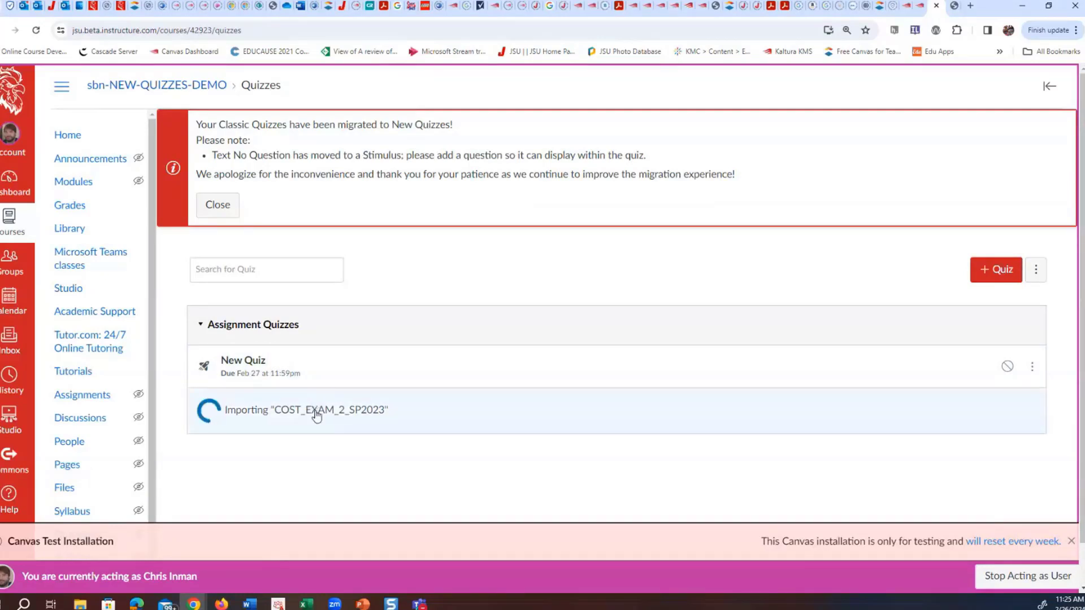
click(36, 35)
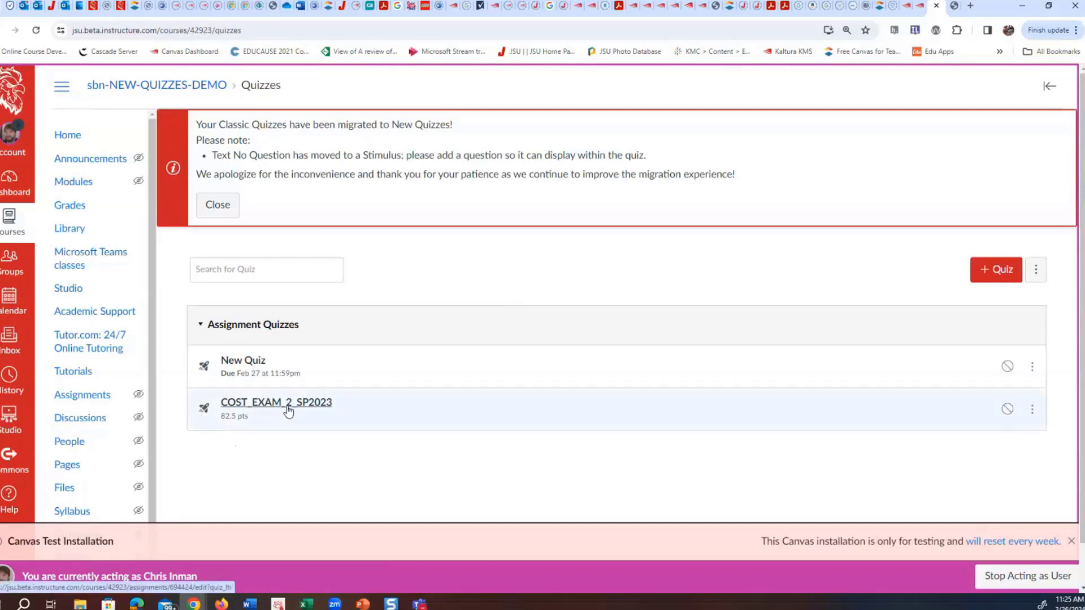
- Open the COST_EXAM_2_SP2023 quiz in Build view and look through its imported questions
click(1036, 410)
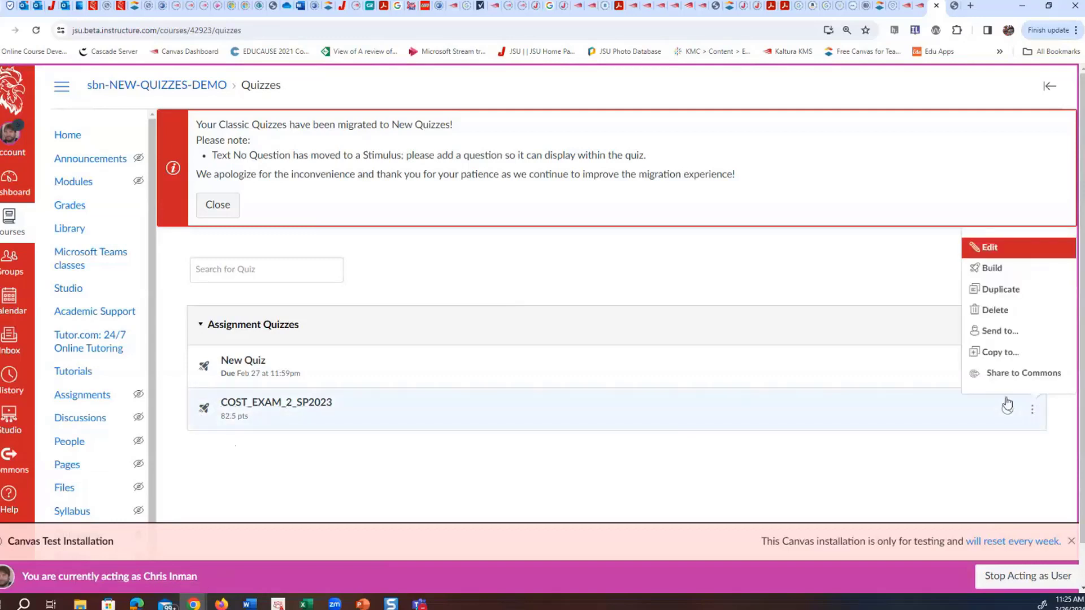
click(1008, 282)
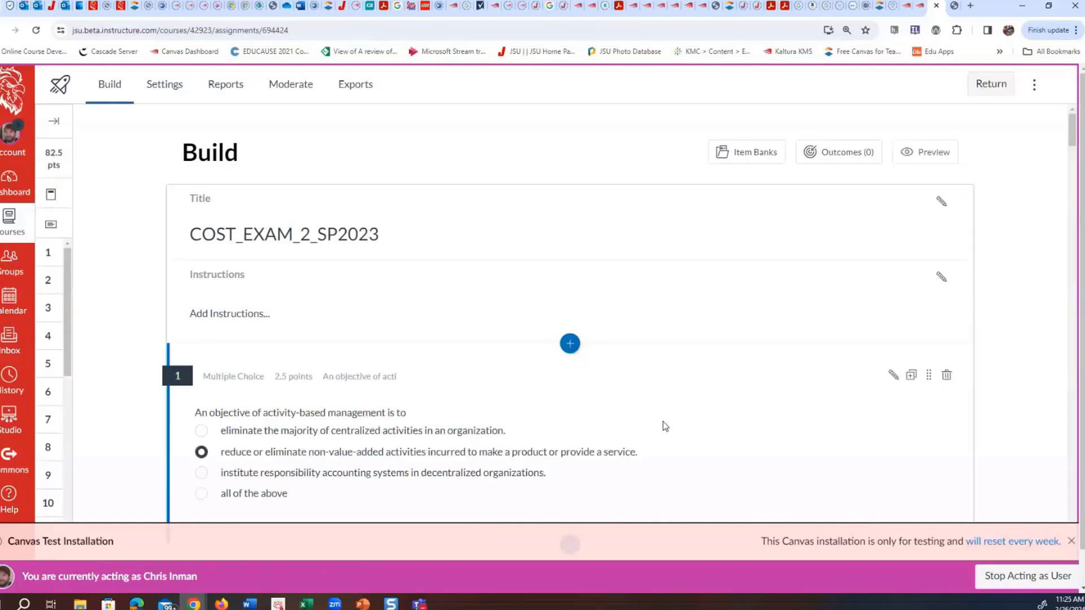
scroll(591, 385, down, 16)
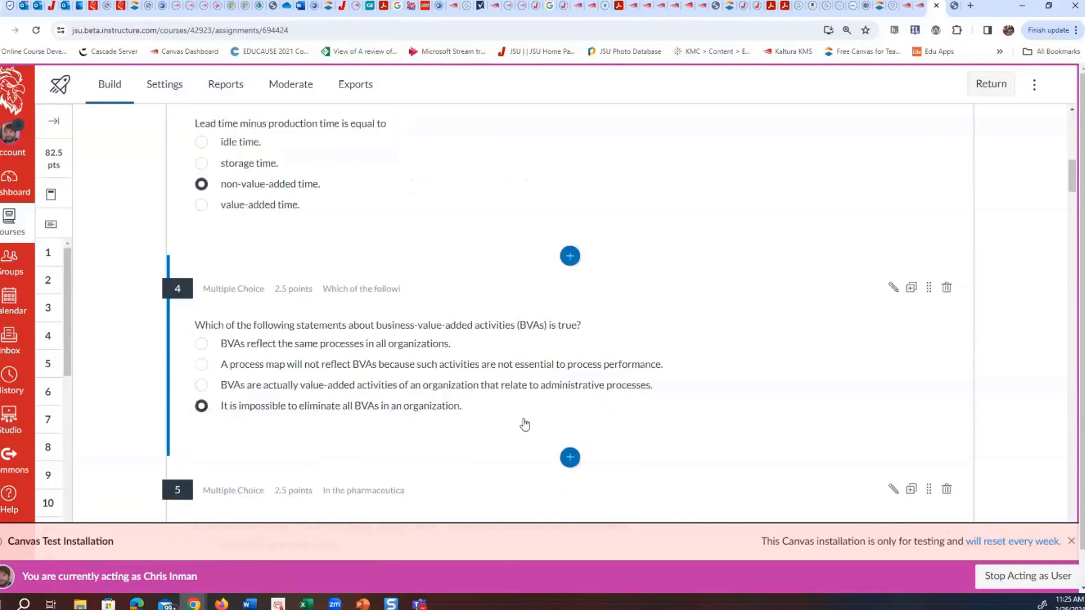
scroll(529, 424, up, 16)
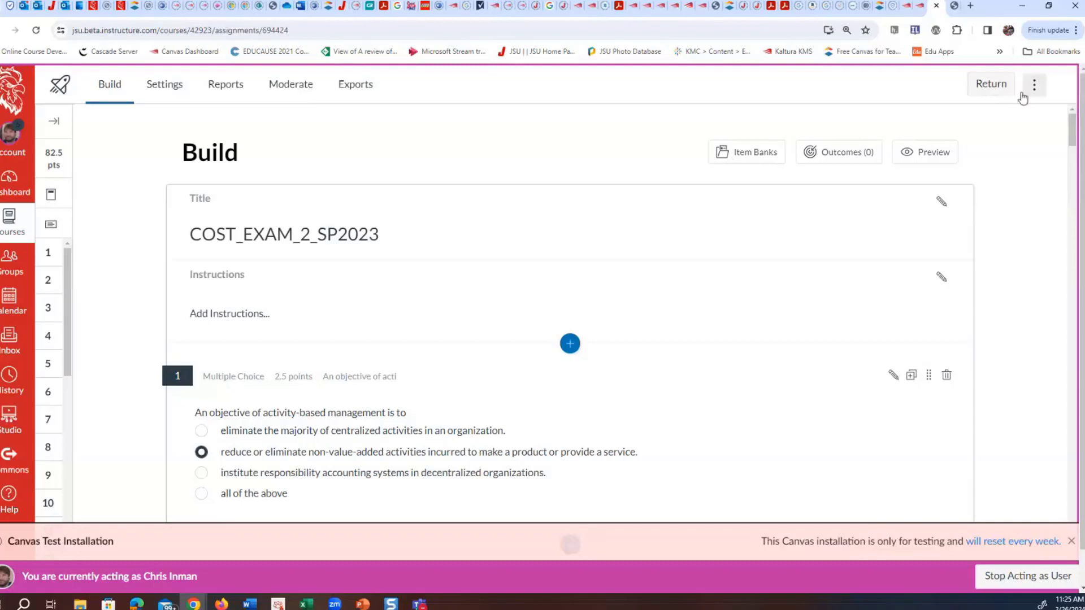
- Check the quiz's Item Banks for this course and the available bank filter options, and close them
click(780, 154)
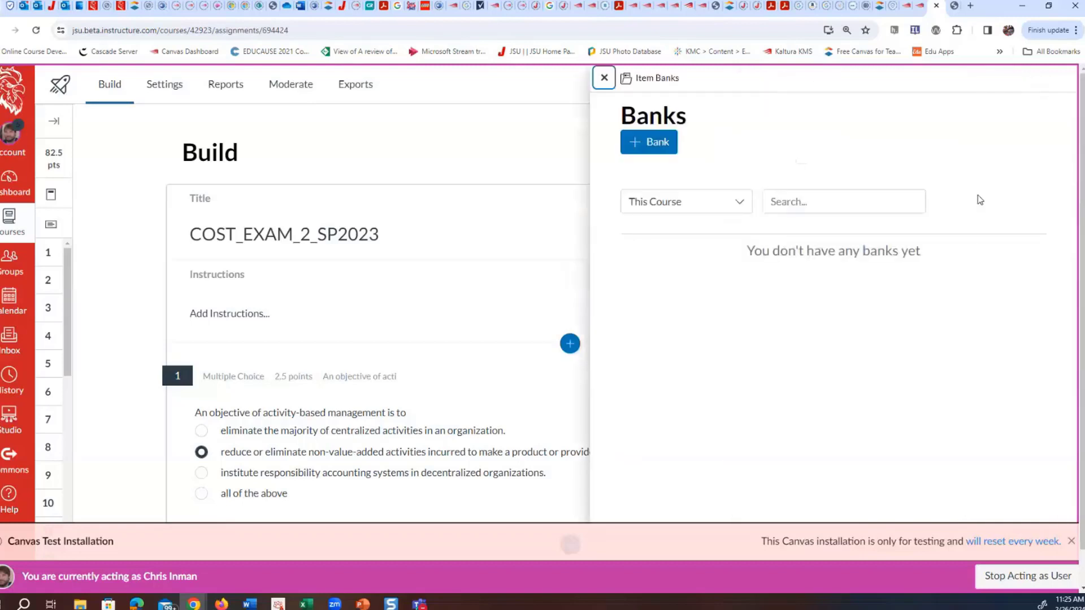
click(702, 206)
click(702, 205)
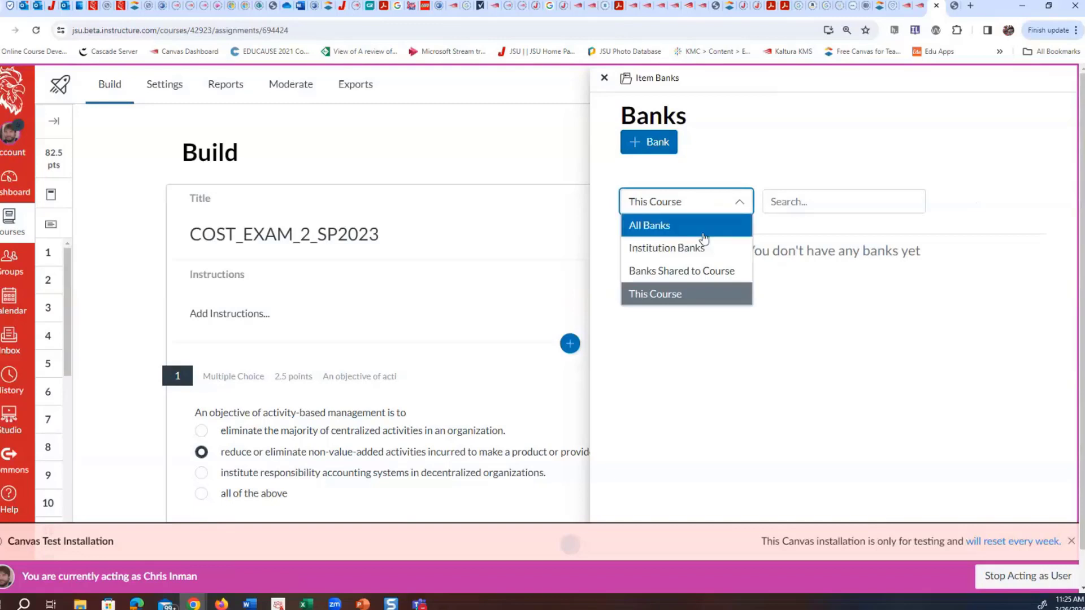
click(605, 80)
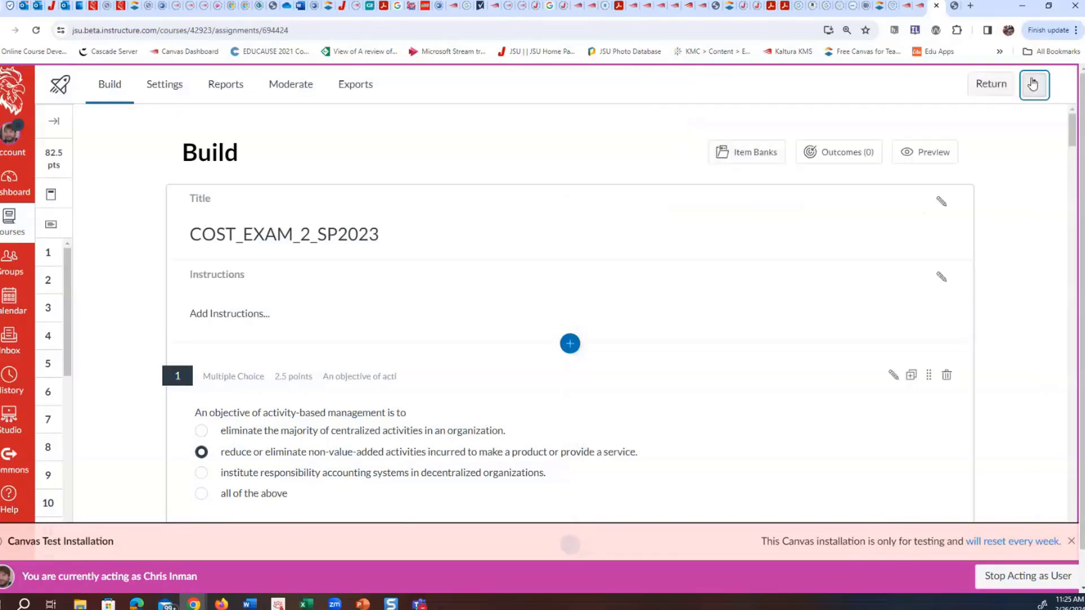
- Check All Banks through the quiz's Manage Item Banks option and return to the course's Quizzes list
click(1033, 84)
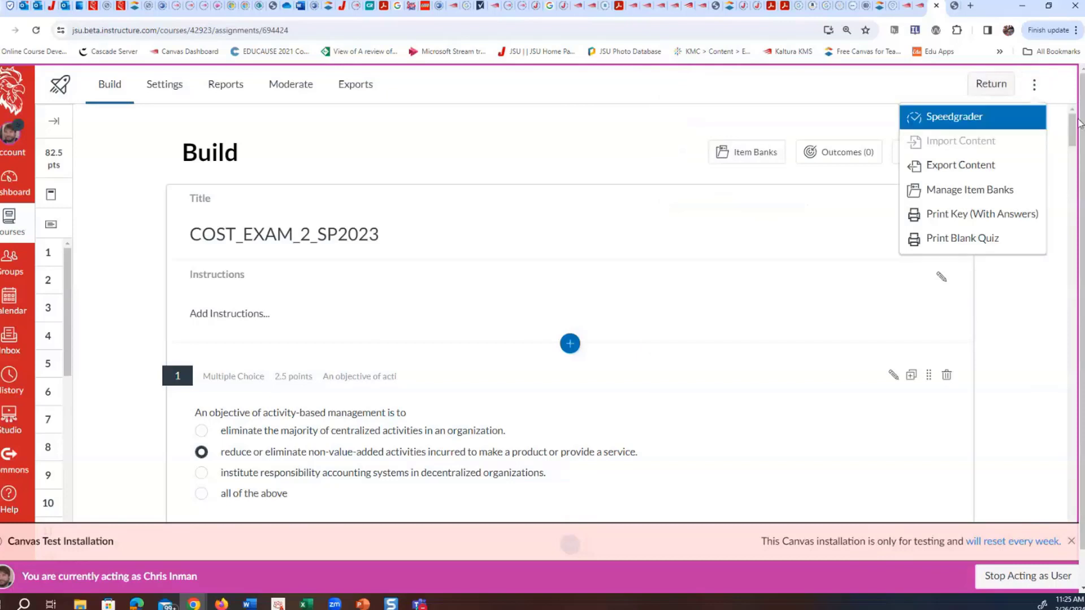
click(955, 196)
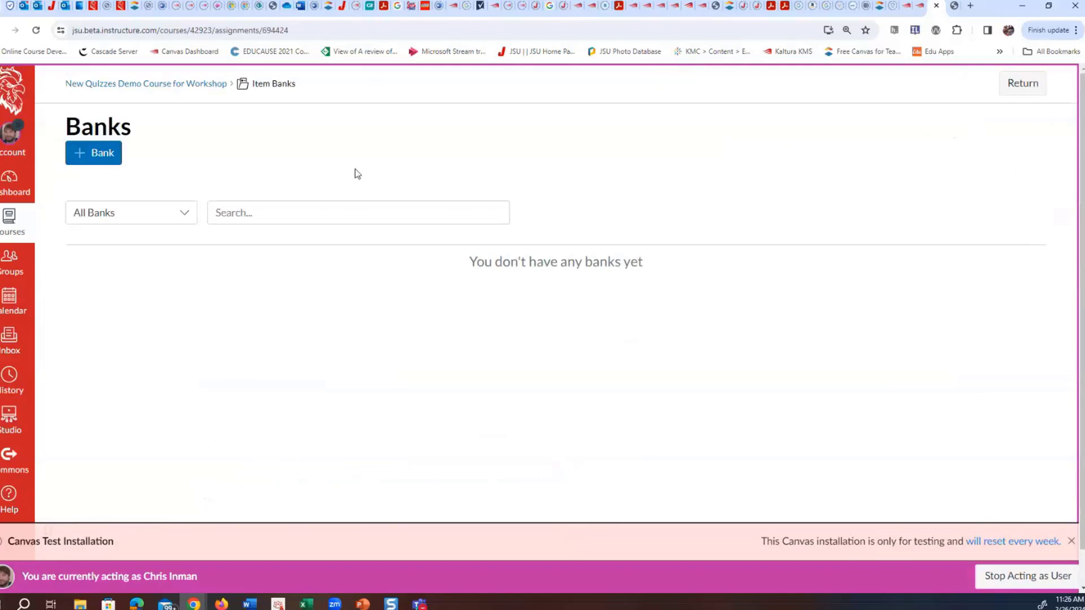
click(115, 84)
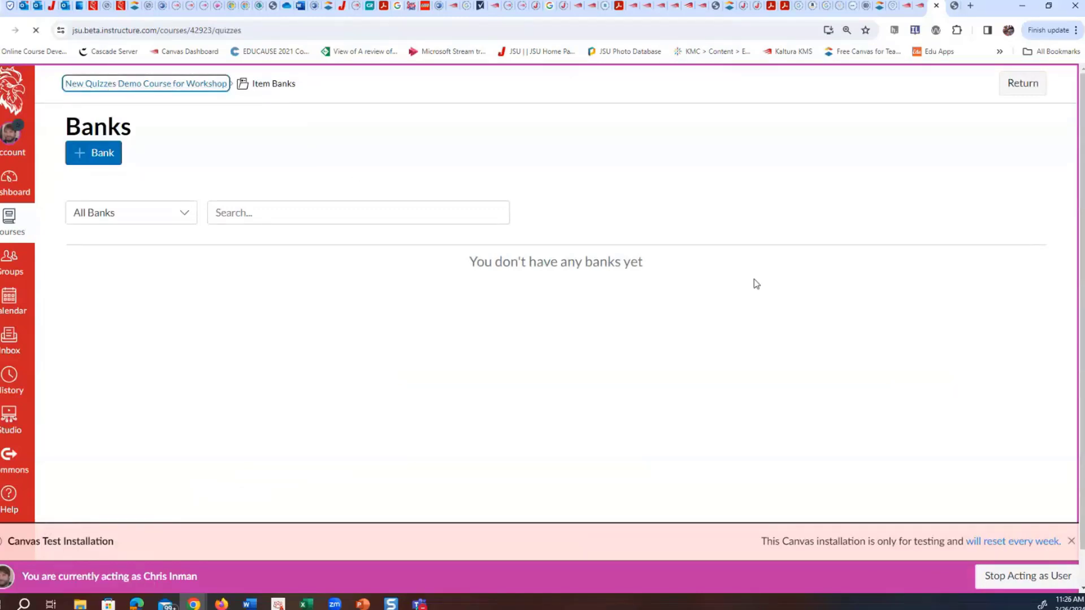
- Check the course-level Item Banks page for banks in this course, and return to the course home page
scroll(368, 441, down, 2)
scroll(148, 438, down, 2)
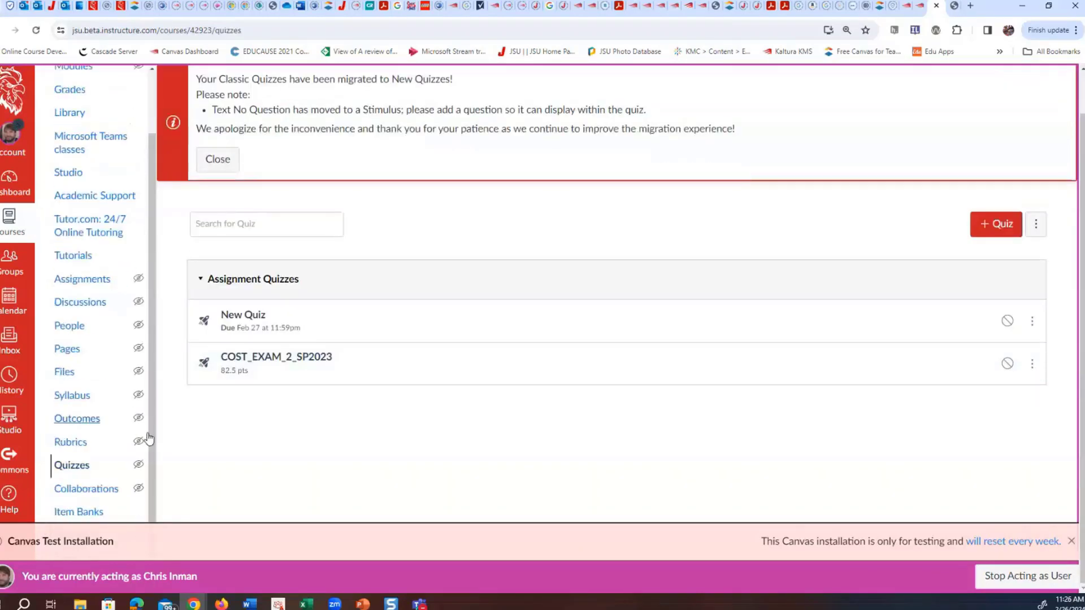
click(104, 512)
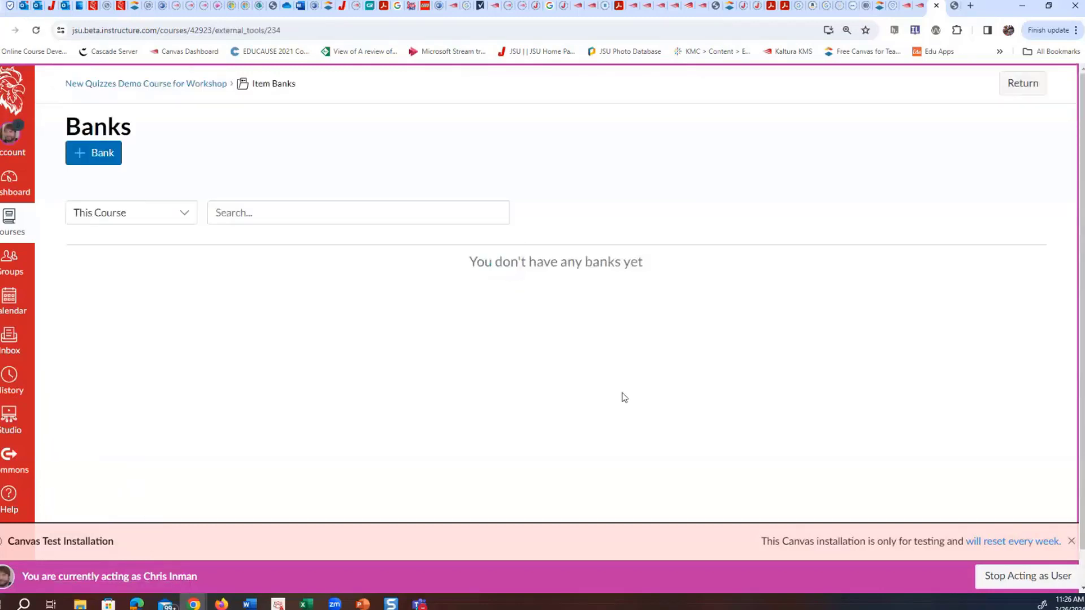
click(164, 86)
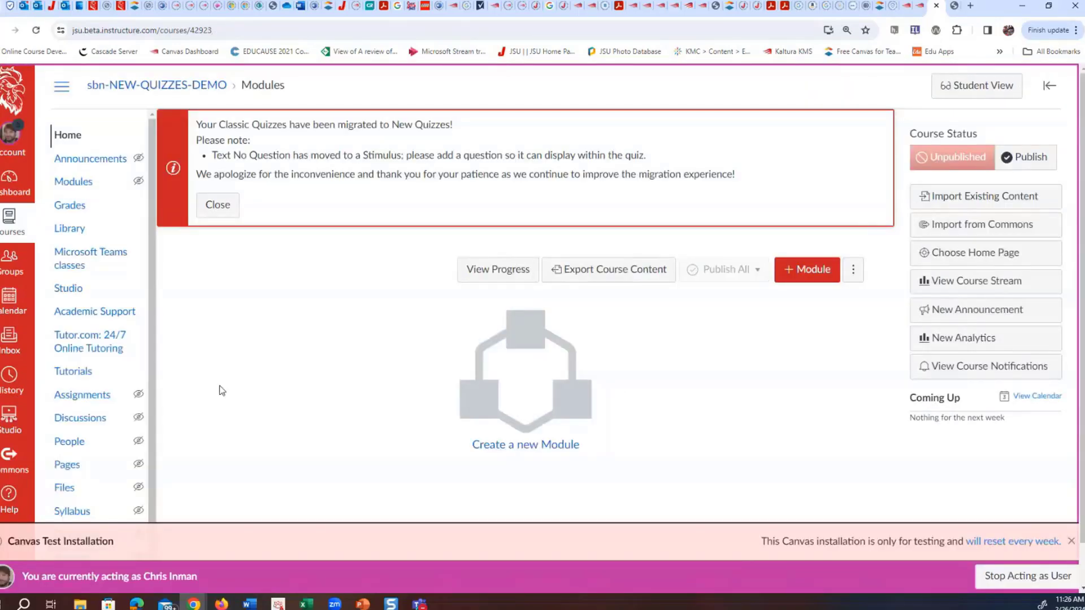
- Reopen the COST_EXAM_2_SP2023 quiz in Build view from the Quizzes list and show its Item Banks
scroll(85, 345, down, 2)
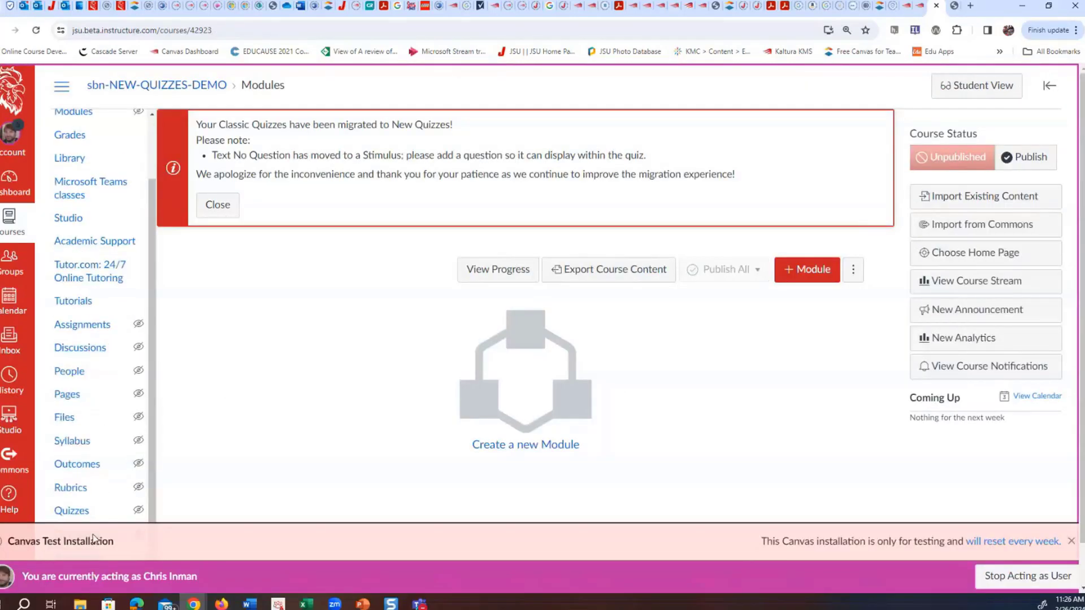
click(80, 512)
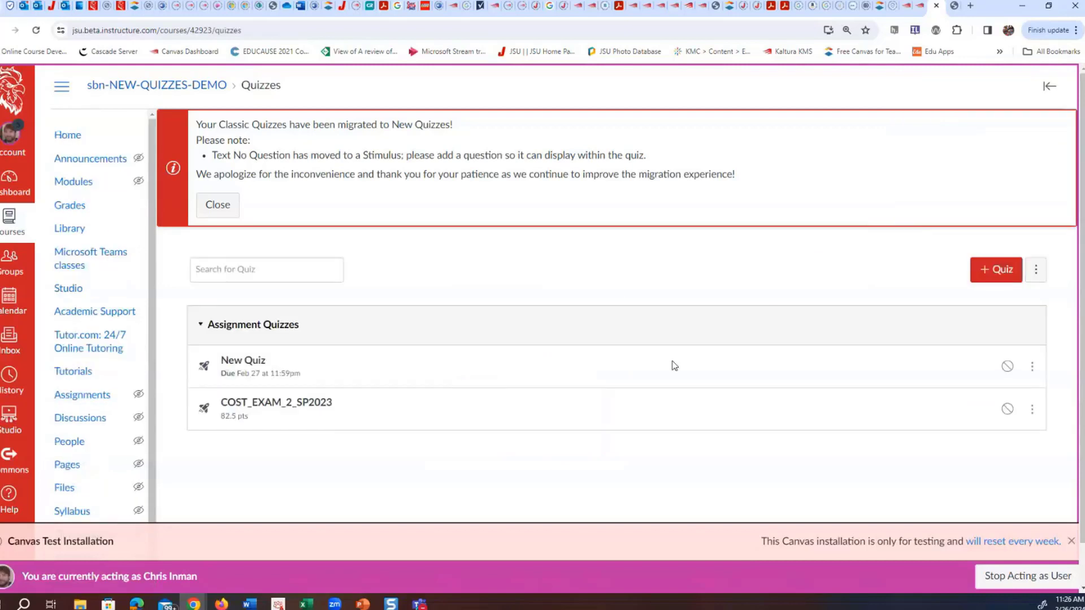
scroll(674, 362, down, 1)
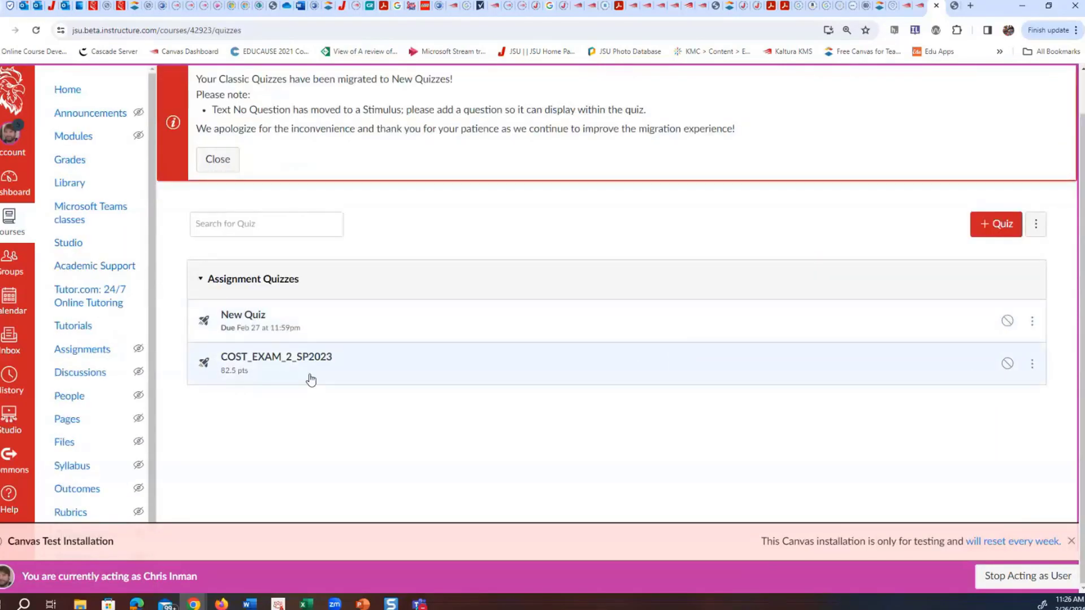
click(1032, 364)
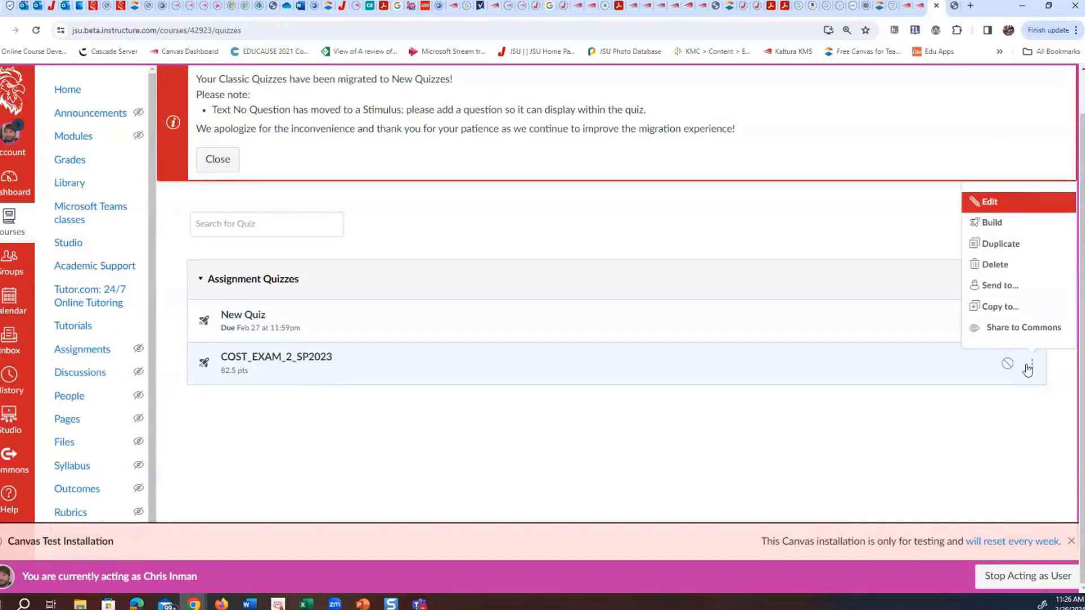
click(1037, 223)
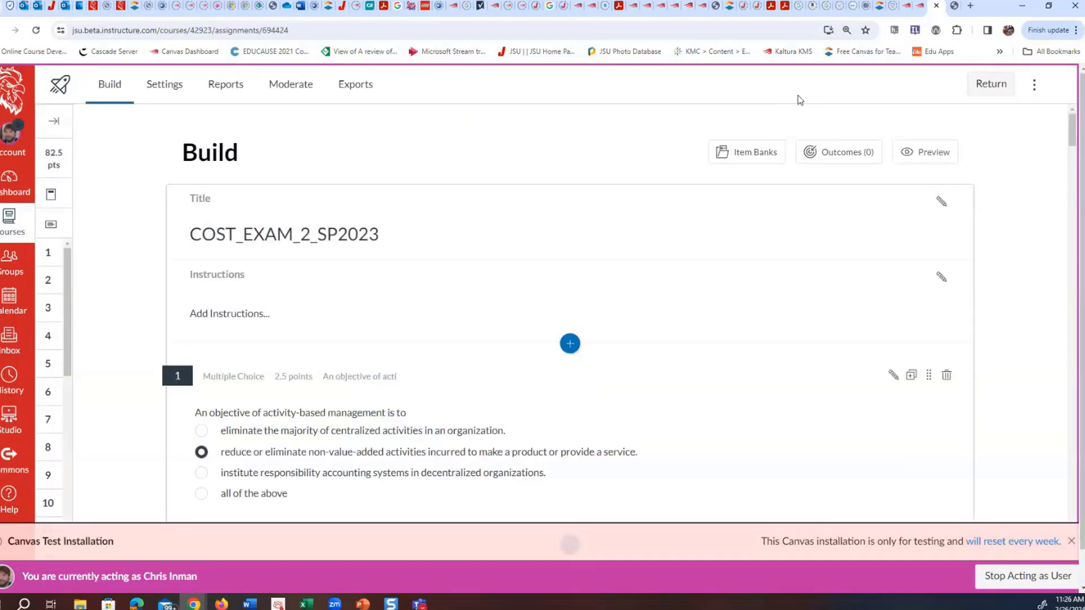
click(757, 158)
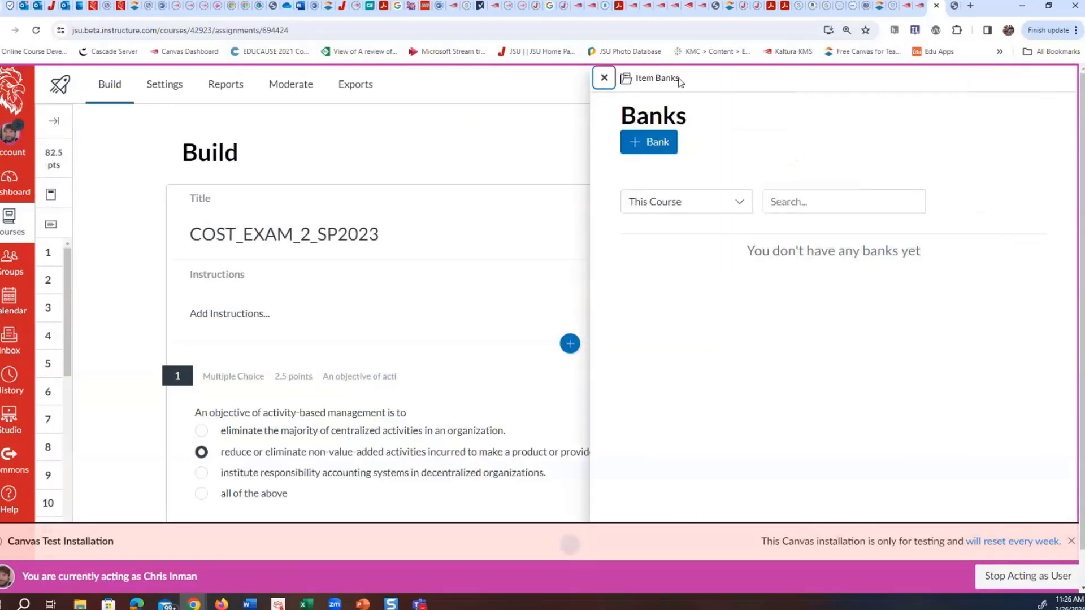
- Close the quiz's Item Banks view and open its full item bank management page
click(605, 78)
click(1036, 88)
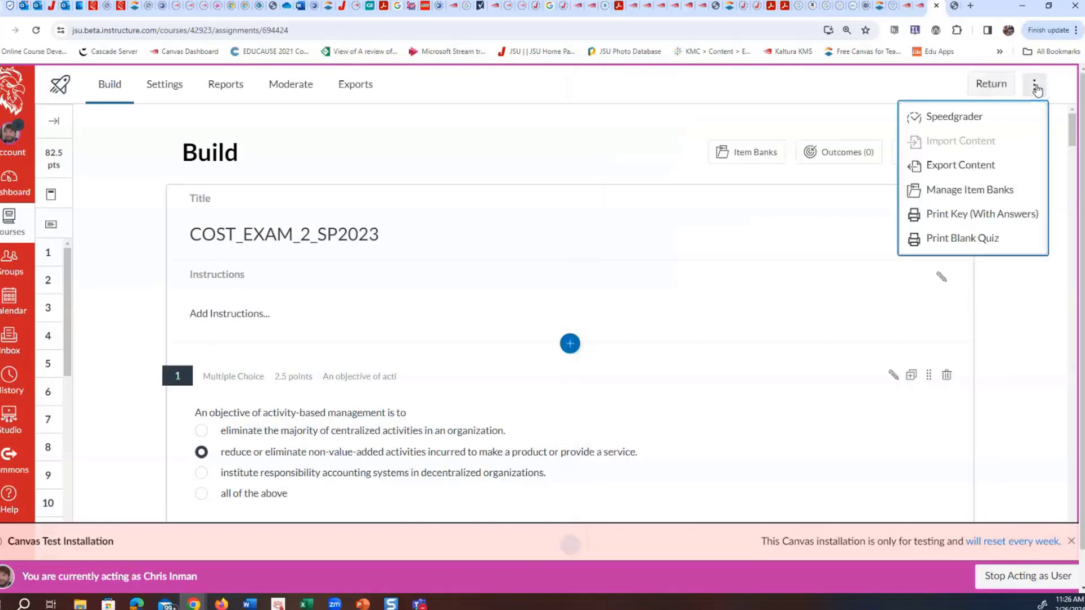
click(1010, 191)
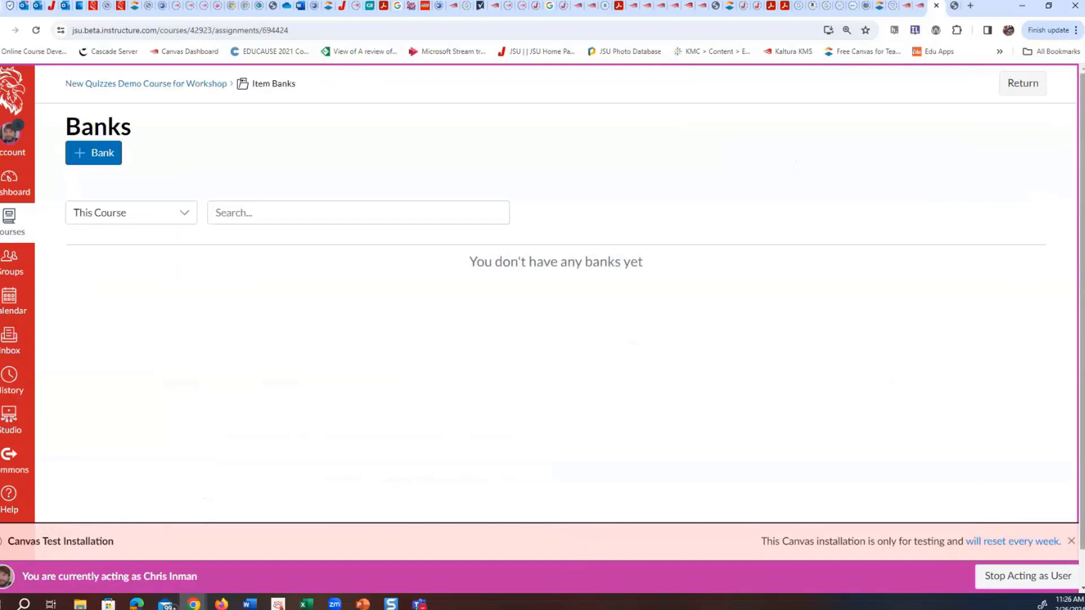
- Create an item bank named Cost Exam 2 Bank, shared with New Quizzes Demo Course for Workshop, and open it
click(86, 154)
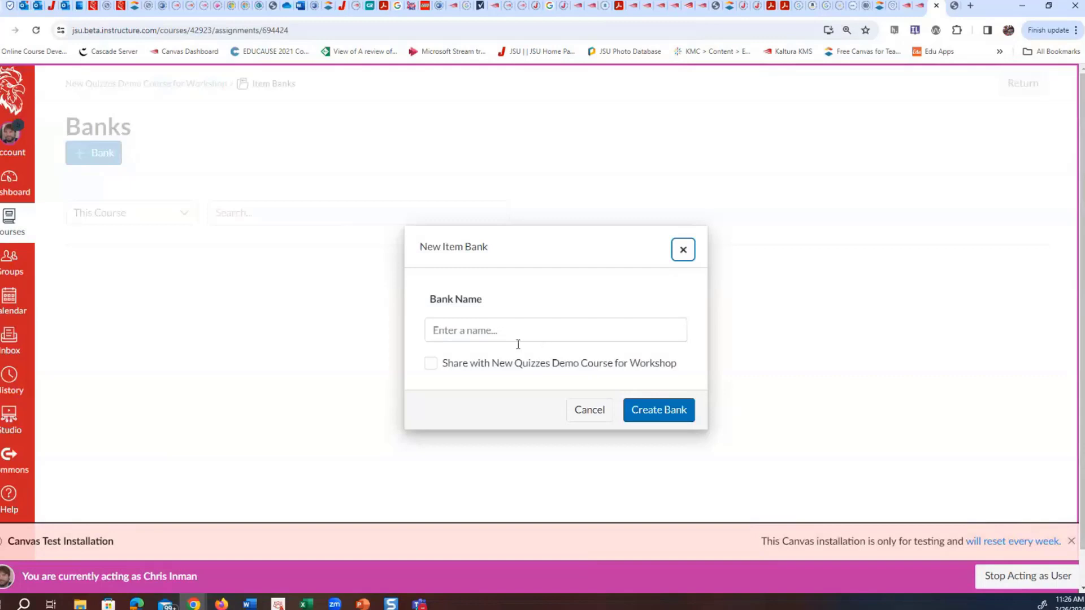
click(430, 364)
click(531, 332)
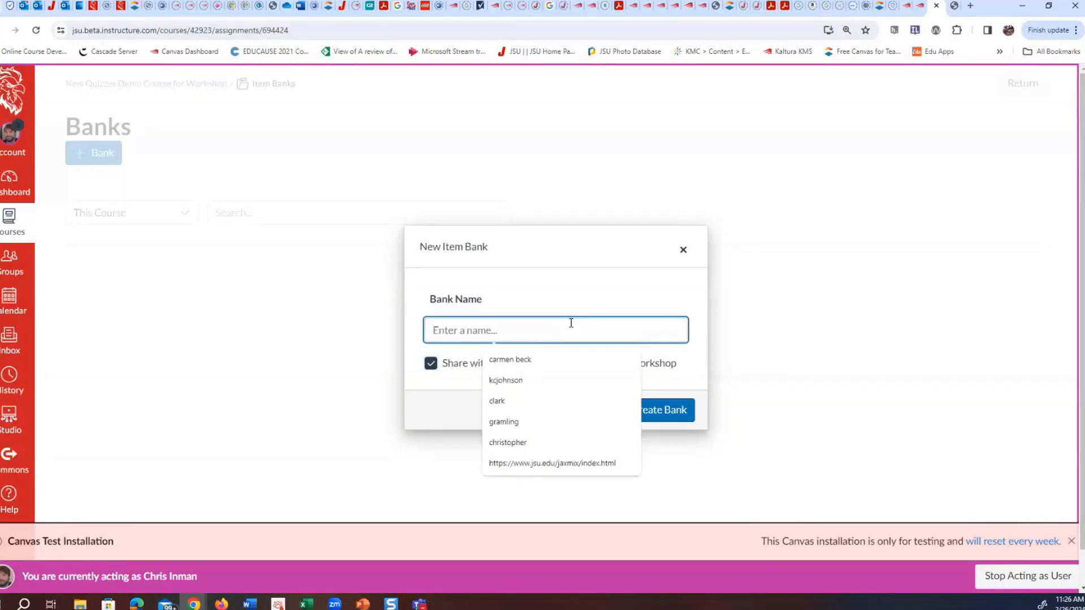
text(Ex)
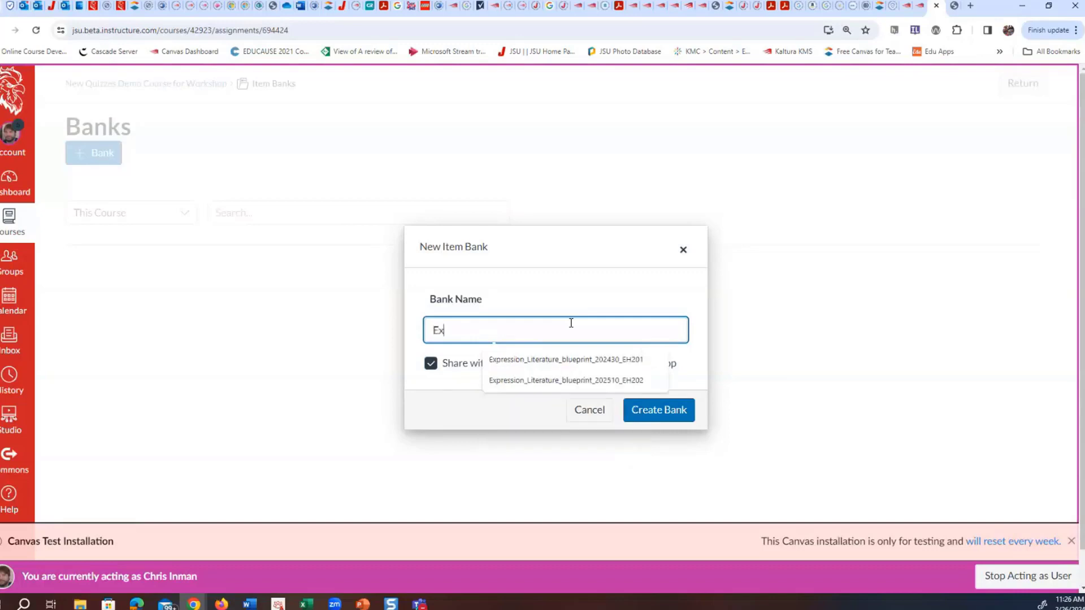
key(BackSpace)
key(BackSpace)
text(Cost)
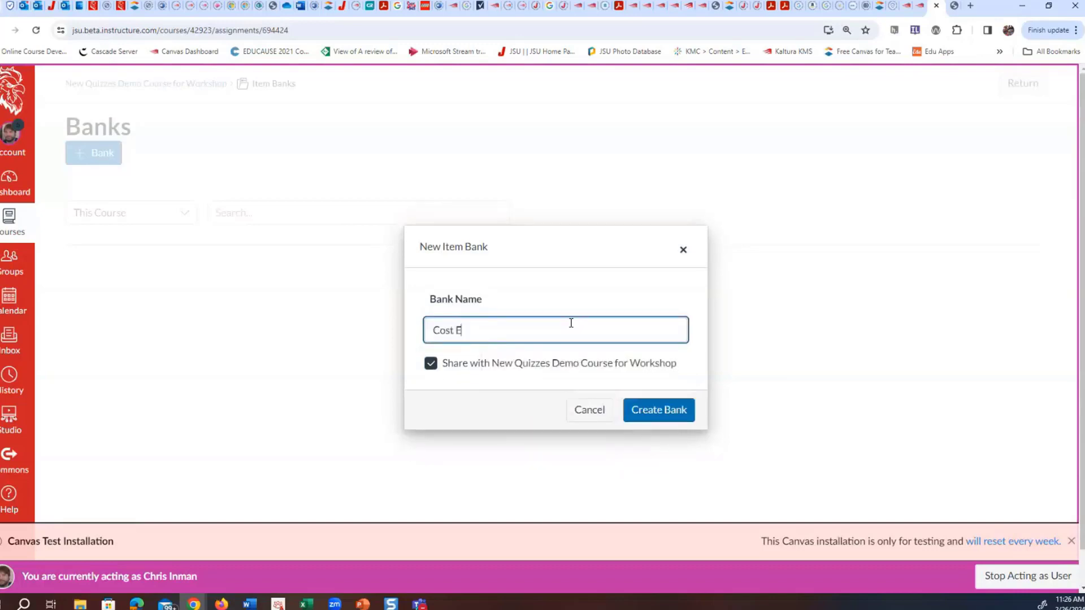
text( Exam 2 Bank)
click(643, 411)
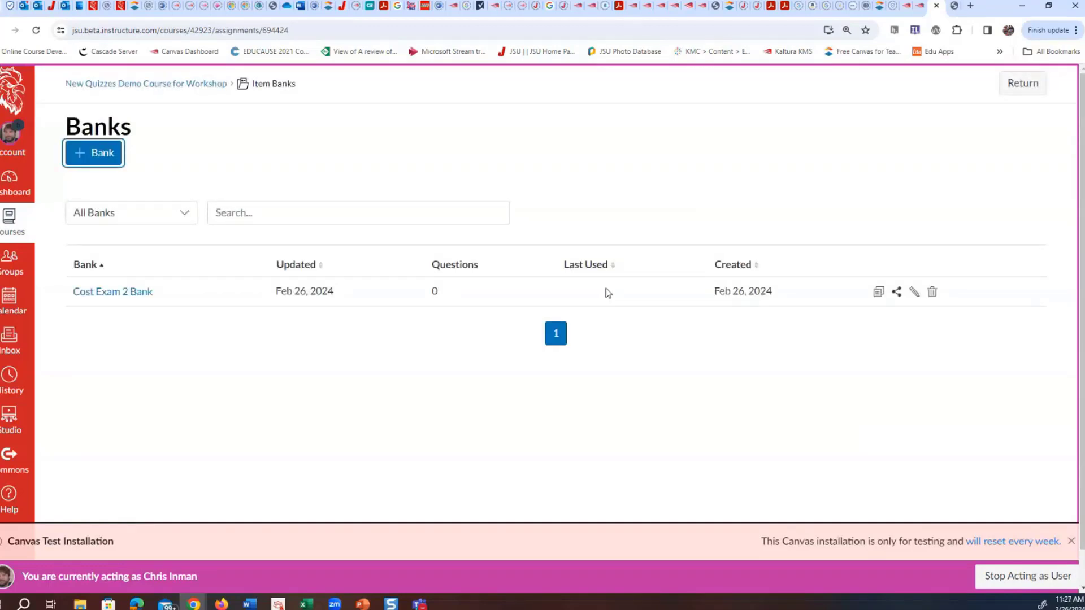
click(126, 293)
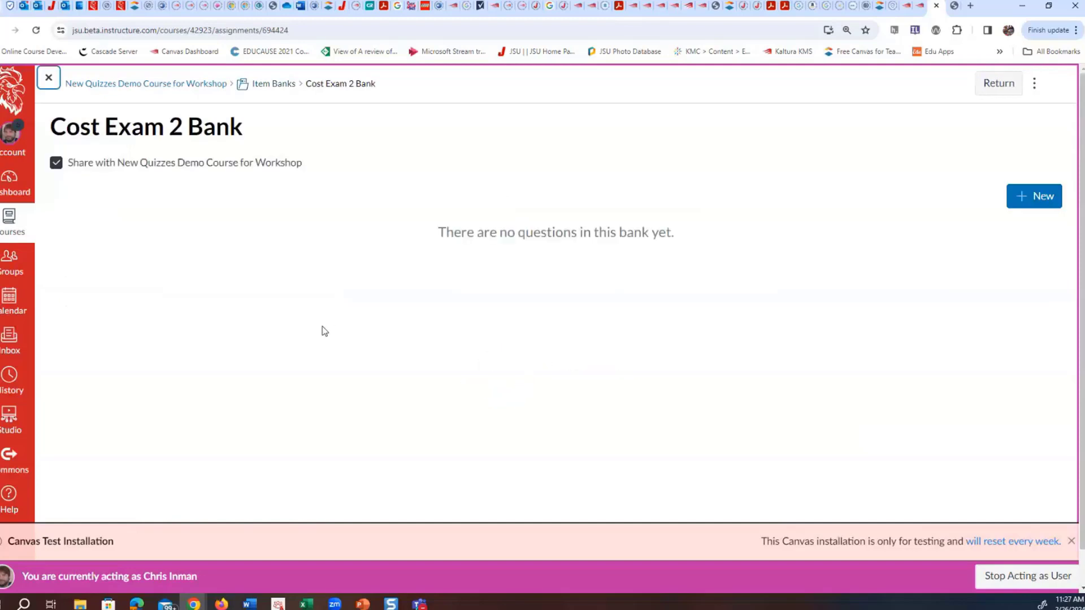
- Switch to the Demo Prof Course 3_CI course and open its Content Exports page from the course settings
click(917, 10)
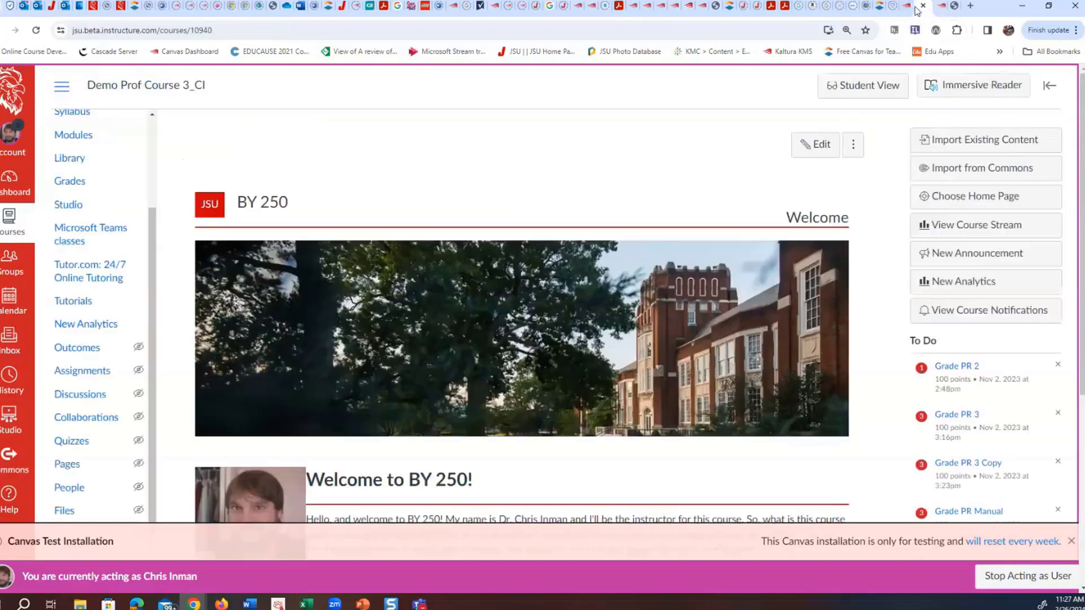
click(1072, 542)
scroll(463, 437, down, 5)
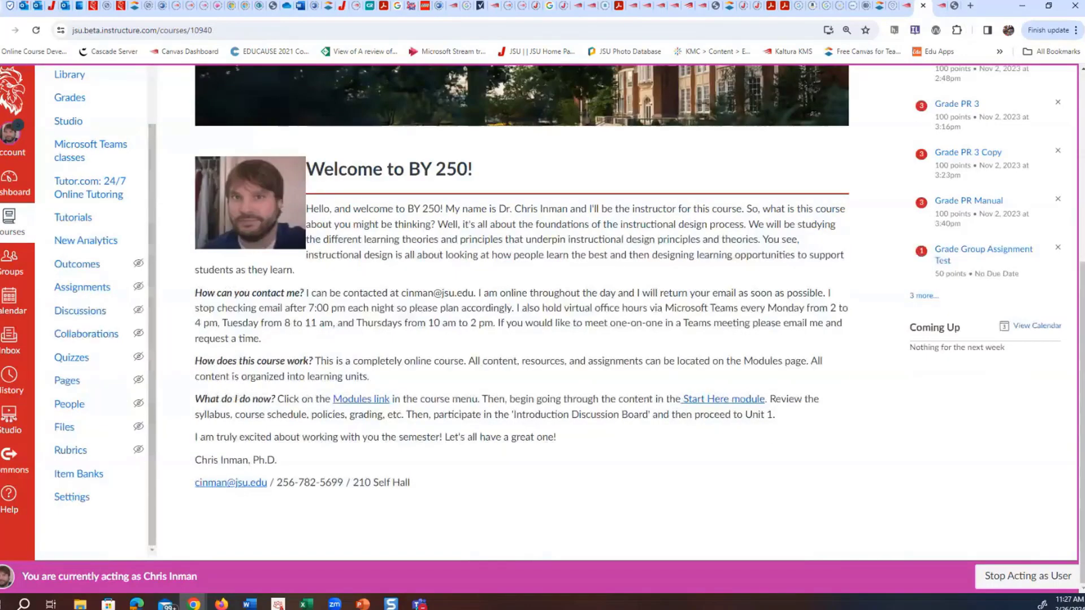
scroll(580, 215, up, 1)
scroll(580, 220, down, 1)
click(82, 497)
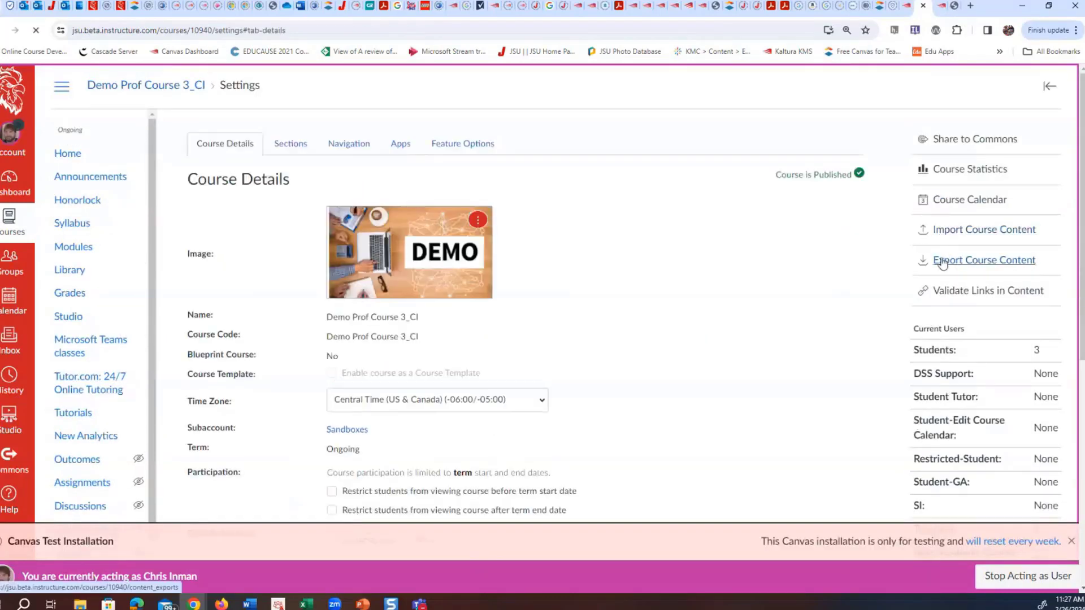
click(979, 264)
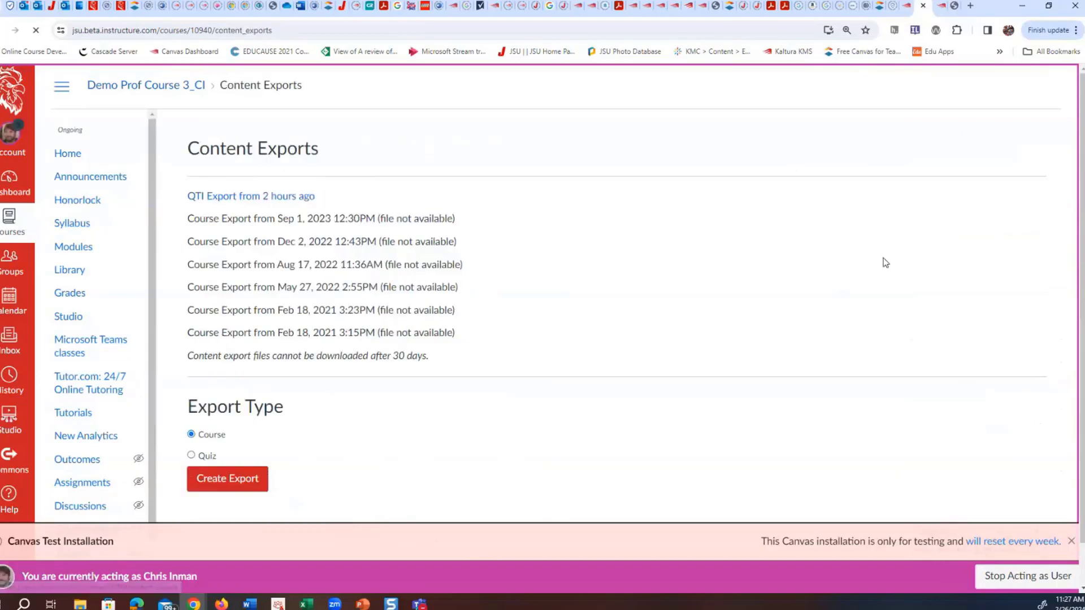
- Create a quiz export containing only COST_EXAM_2_SP2023 and download the exported file
click(192, 455)
scroll(639, 348, down, 3)
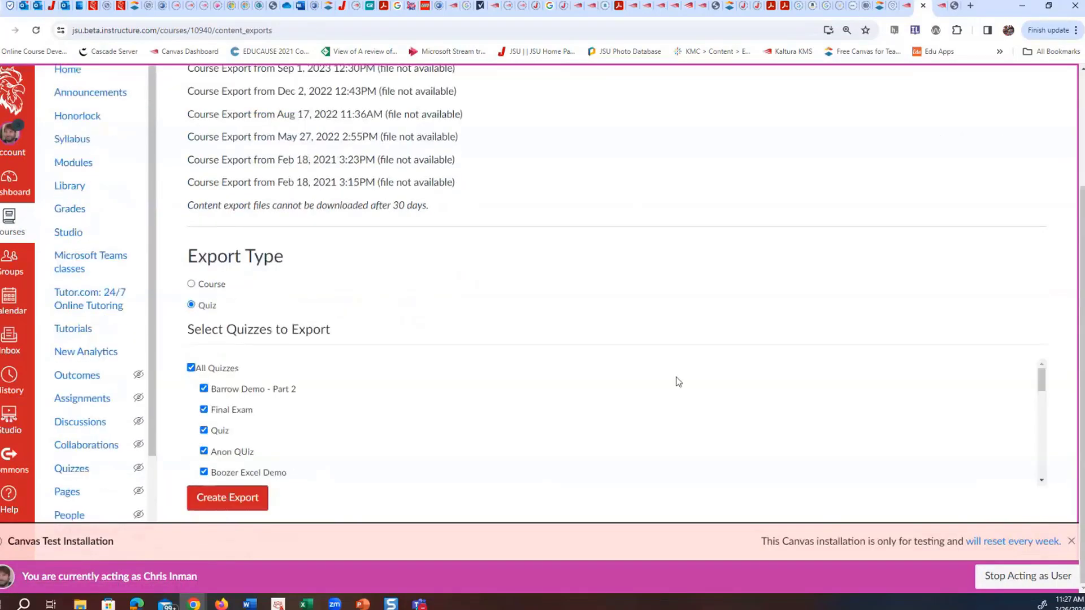
click(191, 368)
scroll(270, 421, down, 1)
scroll(260, 432, down, 1)
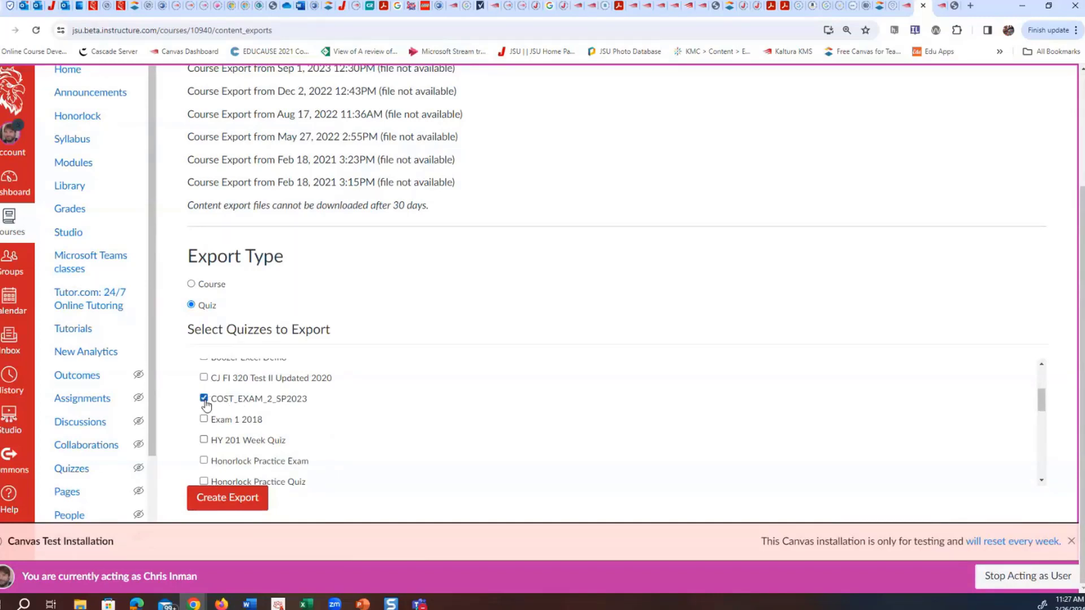
click(253, 503)
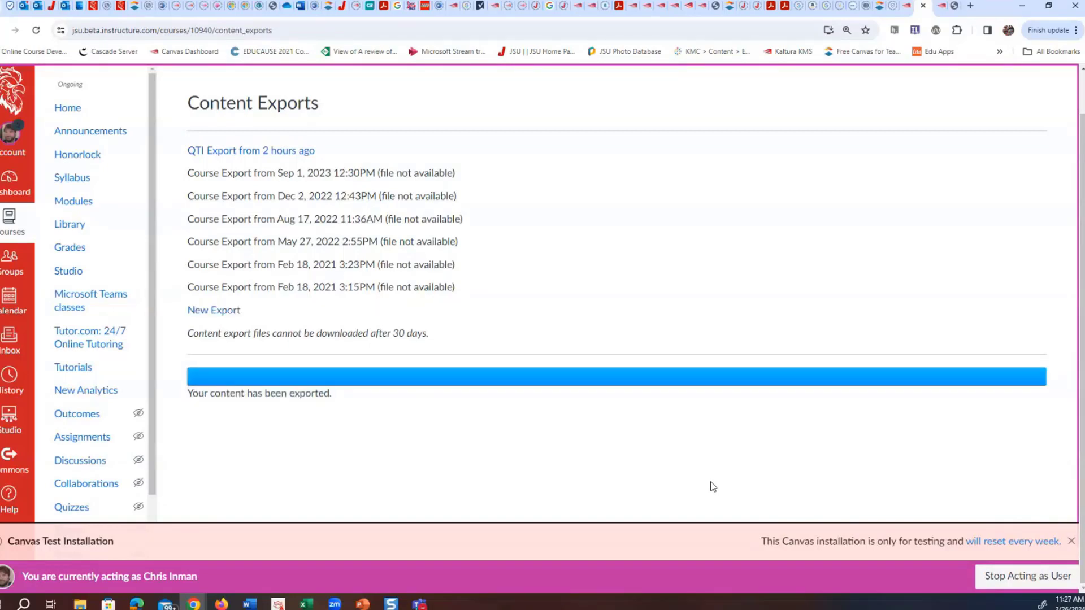
click(224, 313)
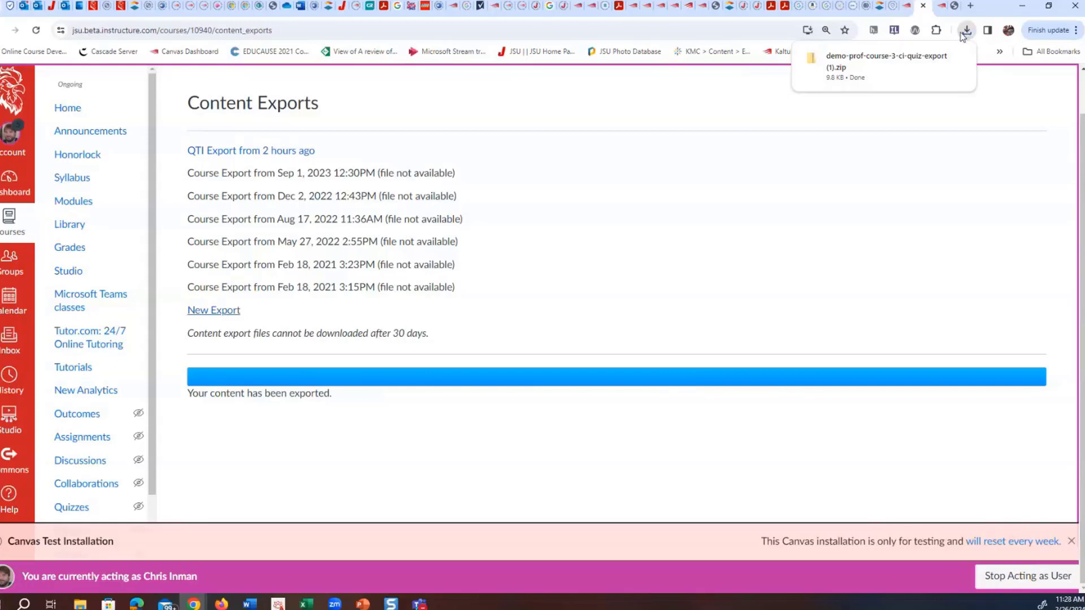
- Go back to the Cost Exam 2 Bank, check the item types available for a new item, and dismiss the list
click(939, 7)
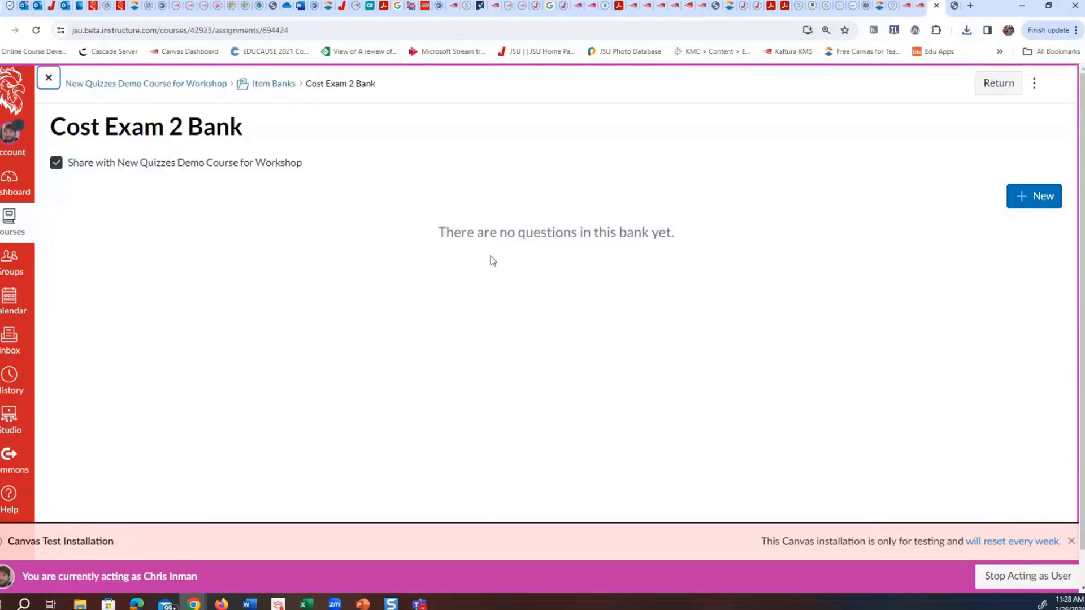
click(1020, 196)
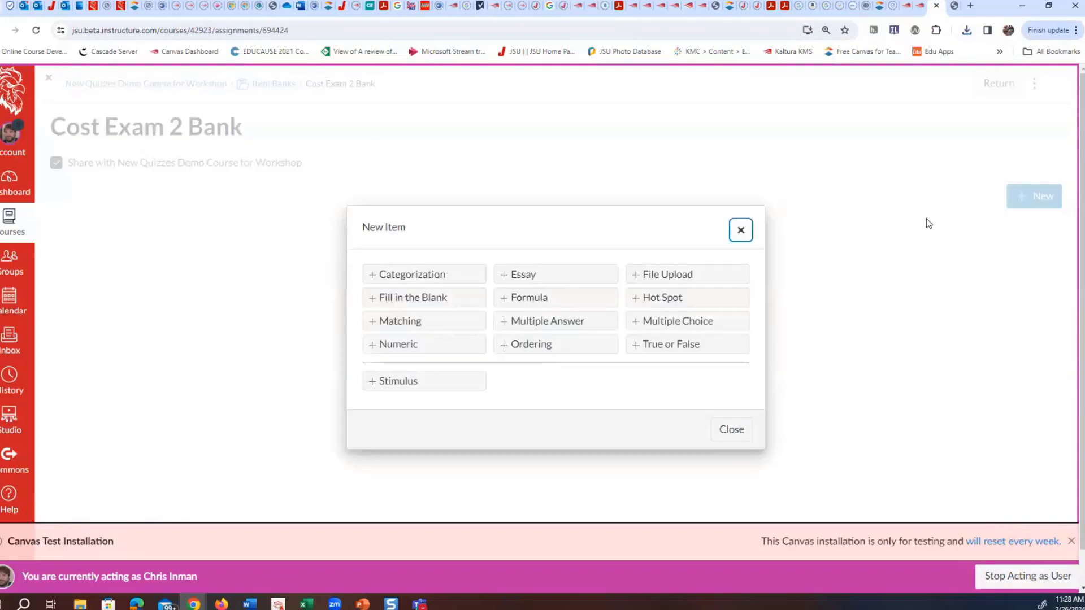
click(741, 230)
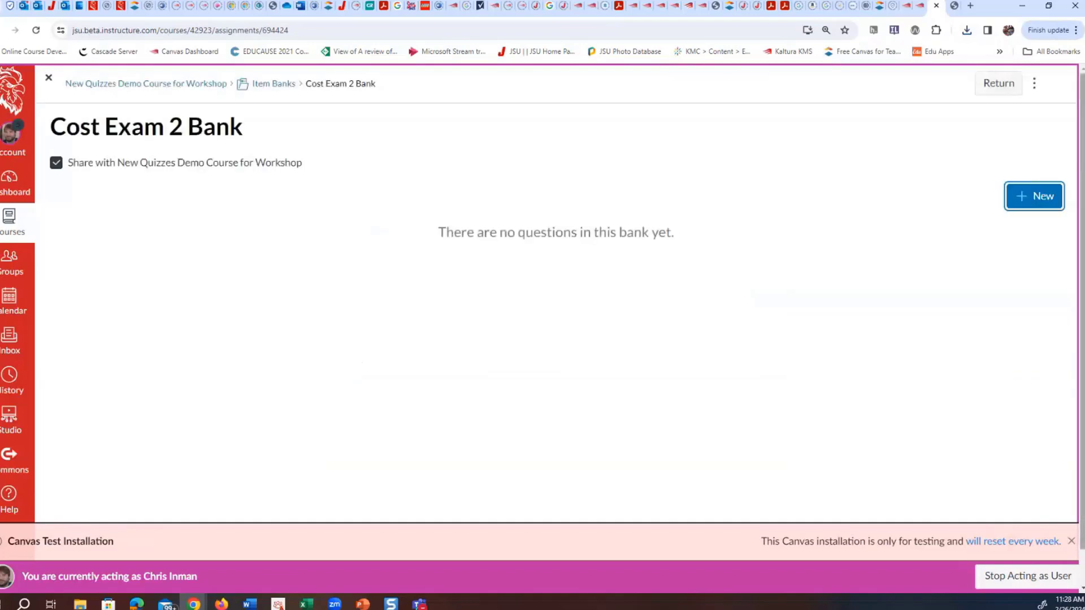
- Import demo-prof-course-3-ci-quiz-export.zip from the Downloads folder into the Cost Exam 2 Bank
click(1034, 88)
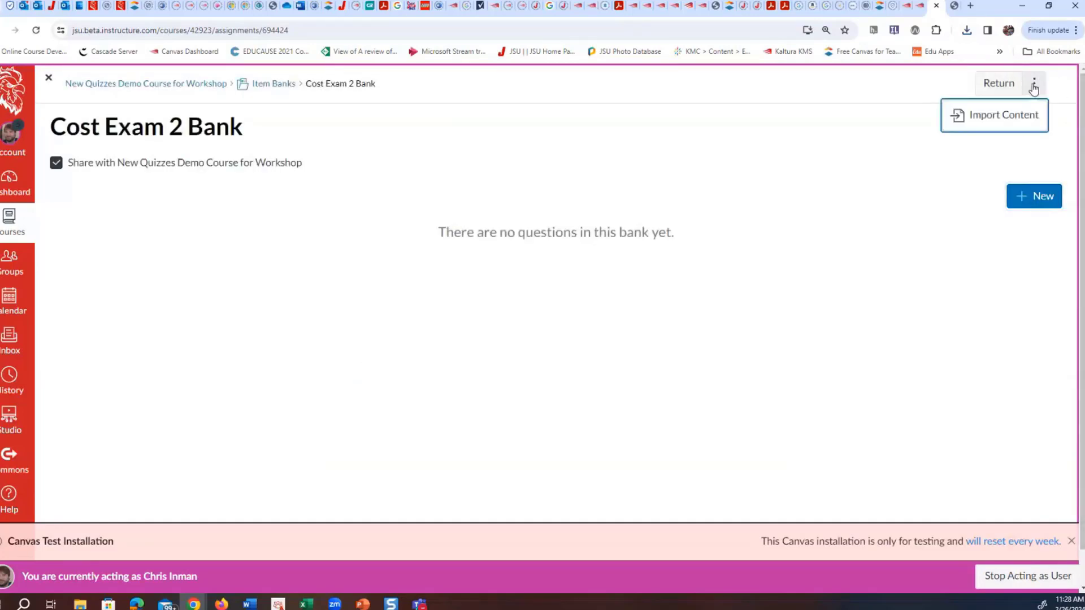
click(1017, 122)
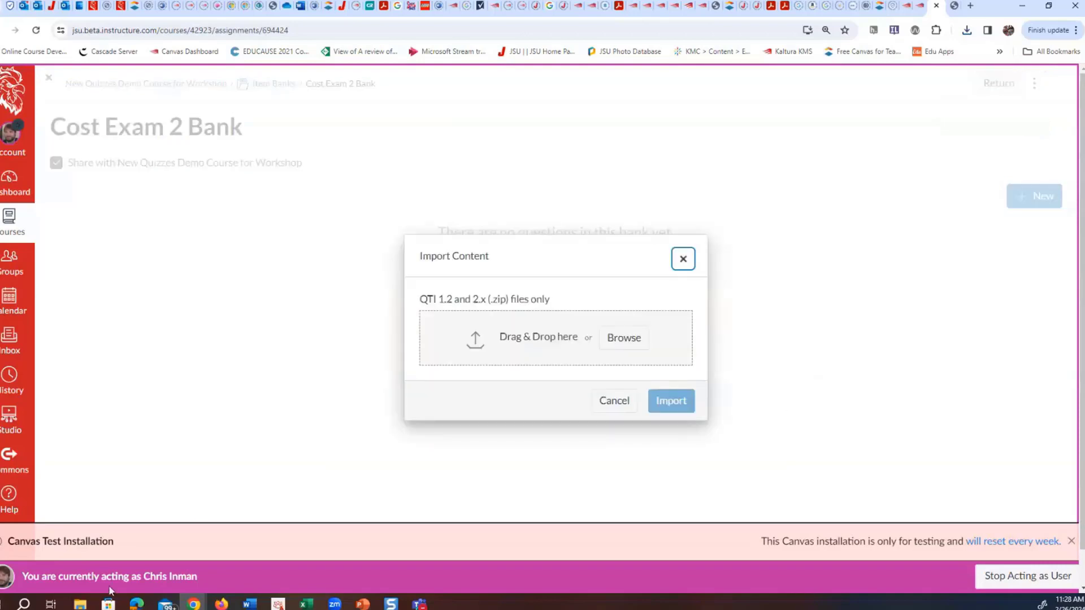
click(88, 600)
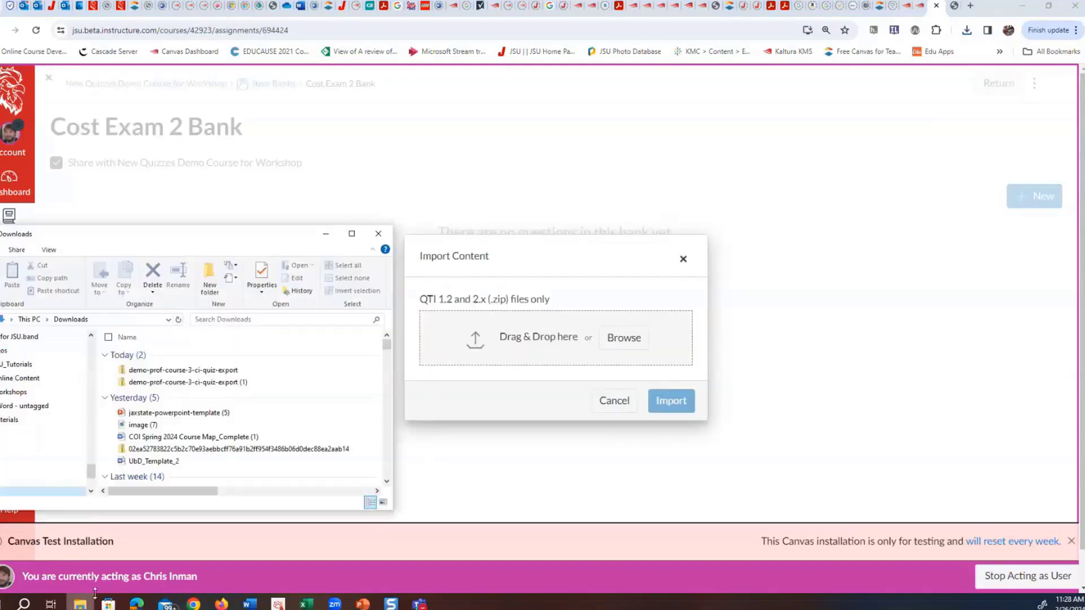
click(205, 374)
drag(205, 378, 549, 323)
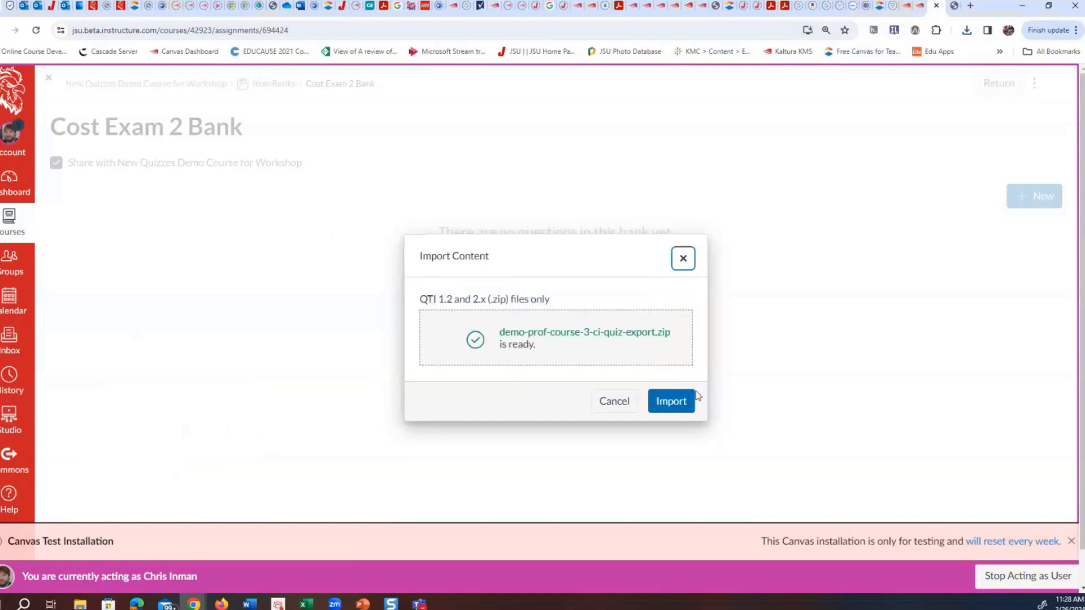
click(662, 405)
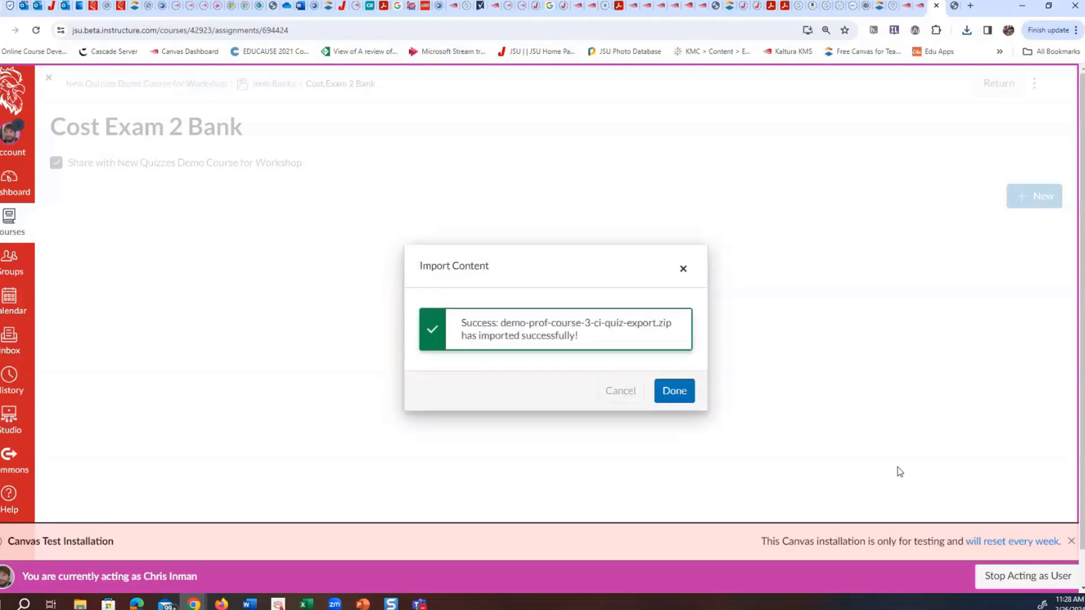
click(684, 387)
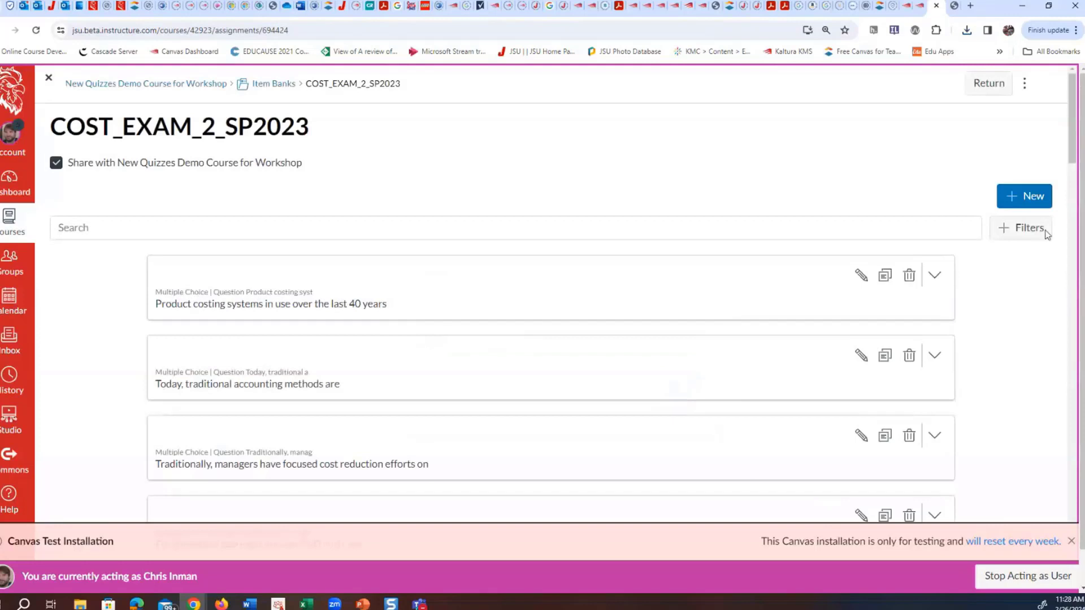
- Look through the imported bank's questions and its entry in the banks list, and return to the course's Quizzes list
scroll(492, 286, down, 6)
scroll(495, 286, up, 6)
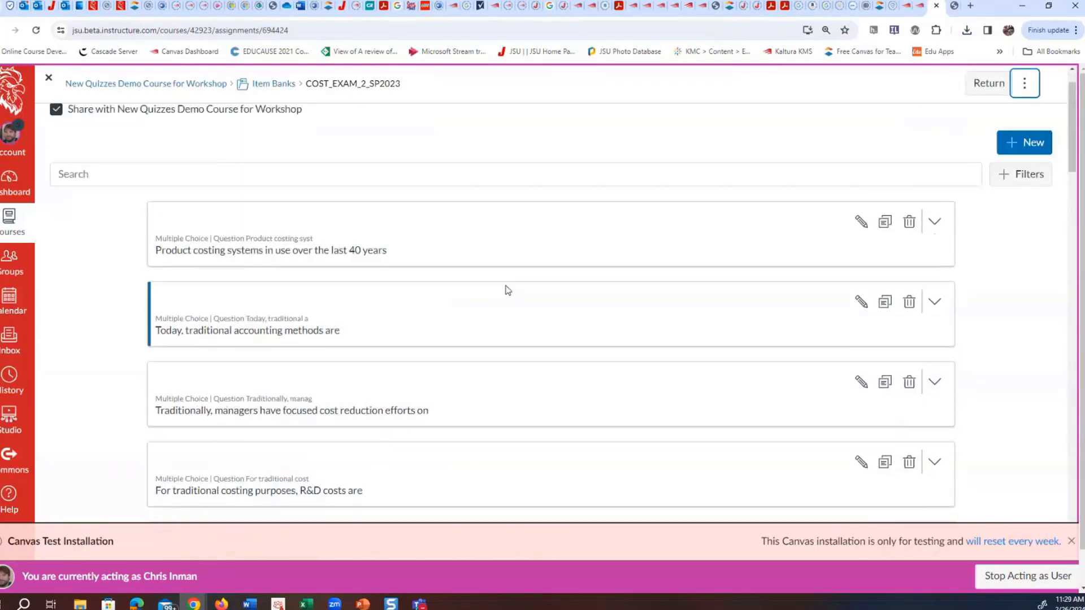
click(264, 86)
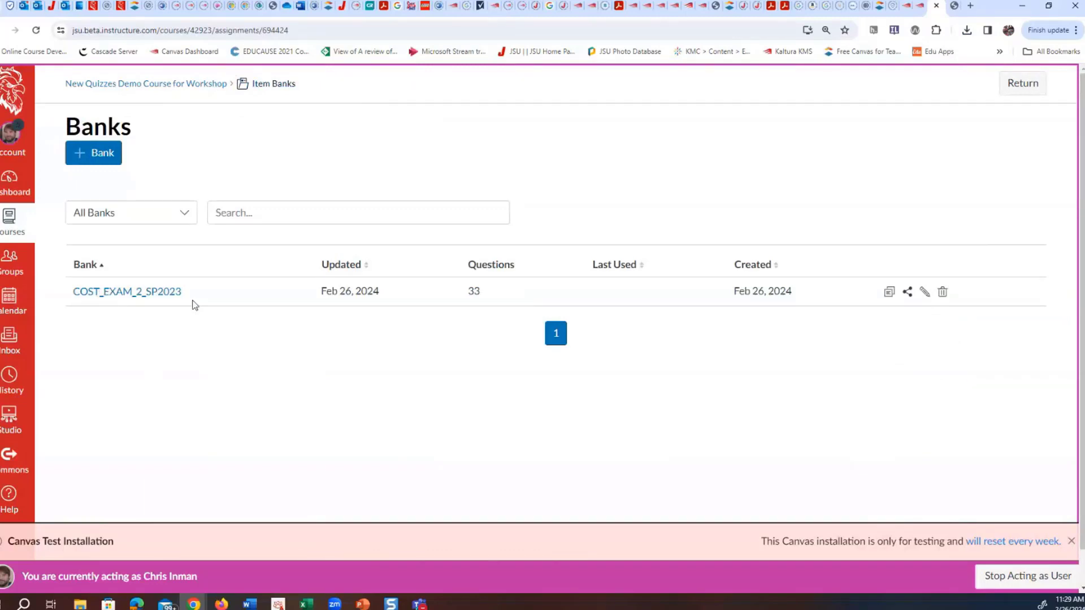
click(164, 86)
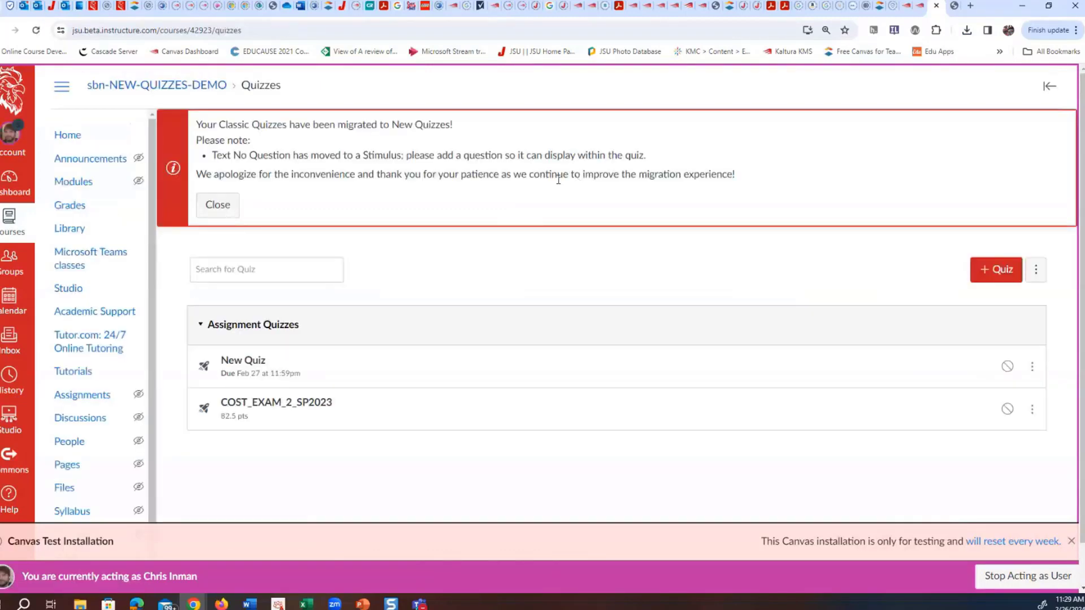
- Delete the COST_EXAM_2_SP2023 quiz from the Quizzes list and confirm the deletion
click(1033, 410)
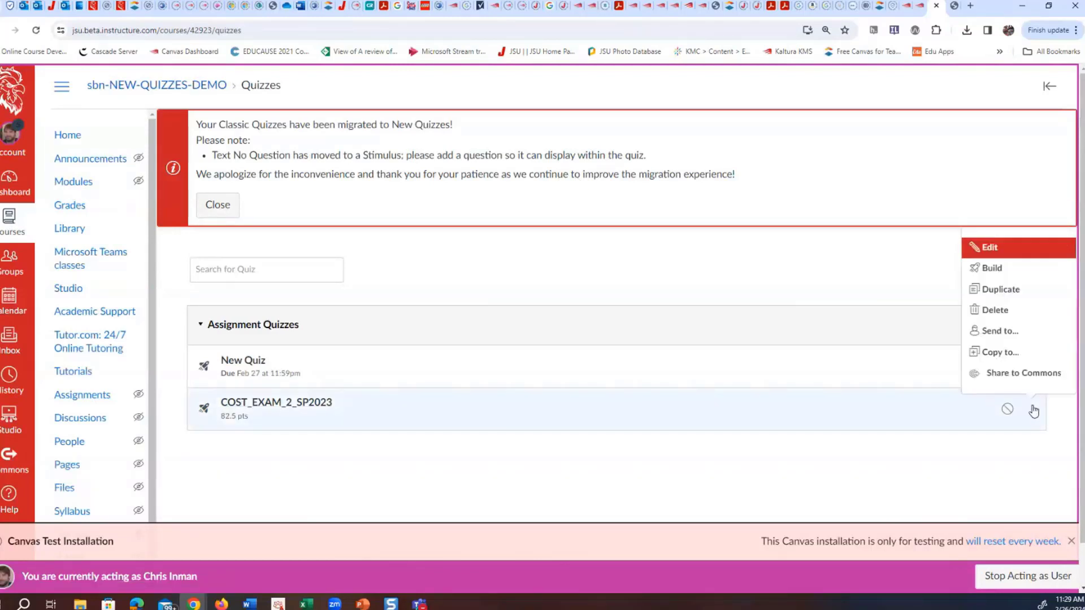
click(1007, 314)
click(586, 102)
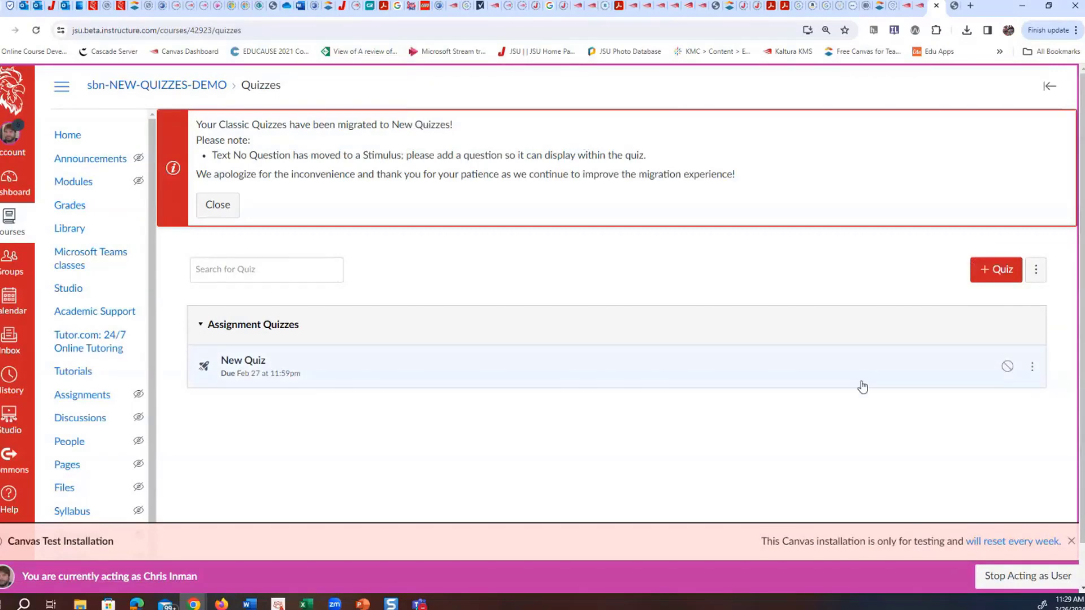
- Create a quiz with the New Quizzes engine and name it "New Quiz - Cost Exam 2"
click(987, 269)
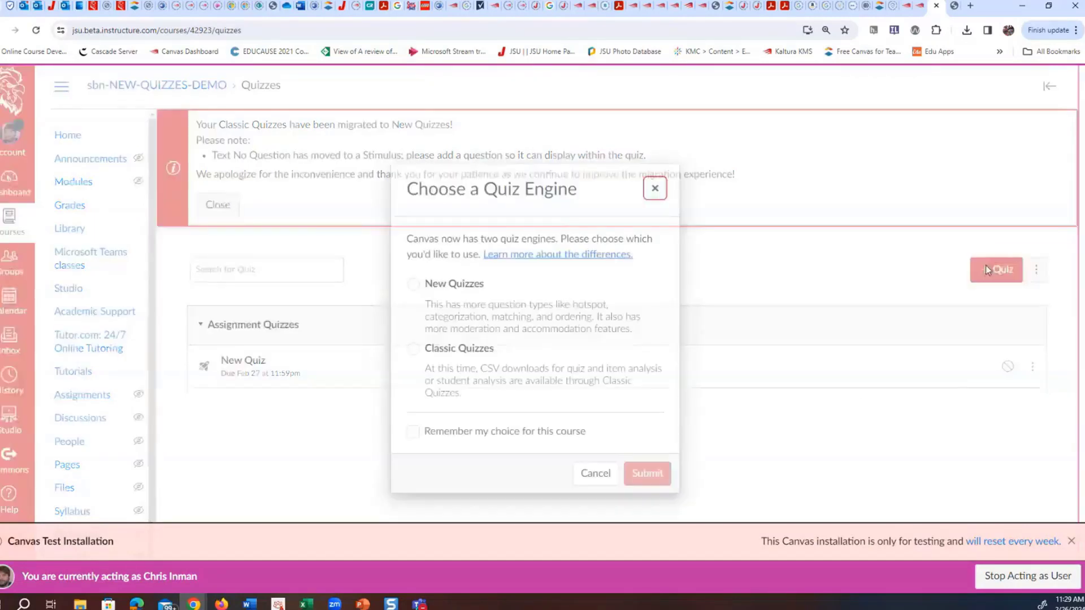
click(417, 293)
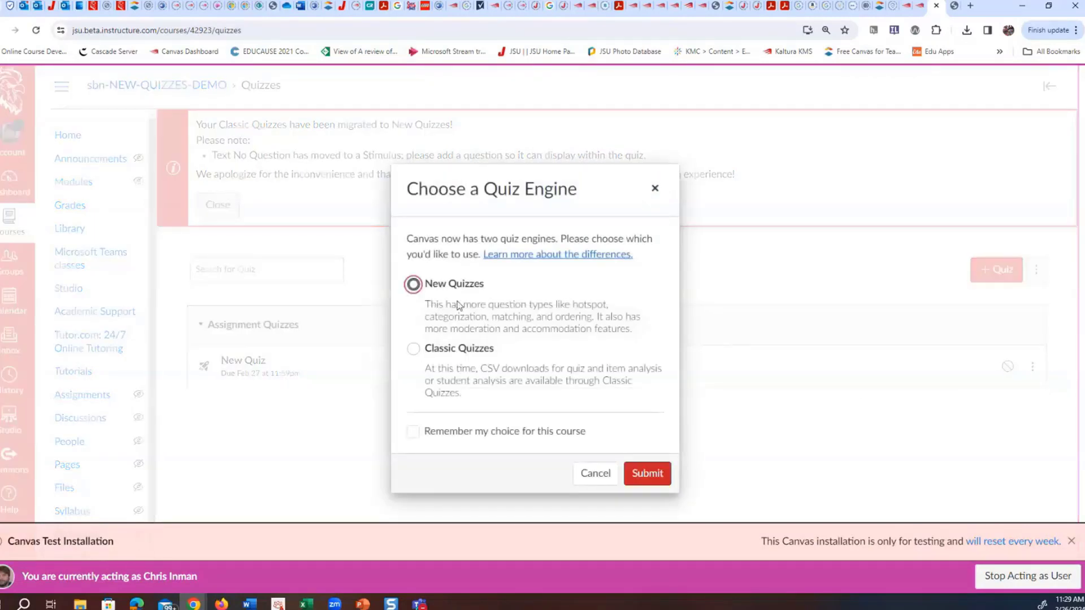
click(632, 471)
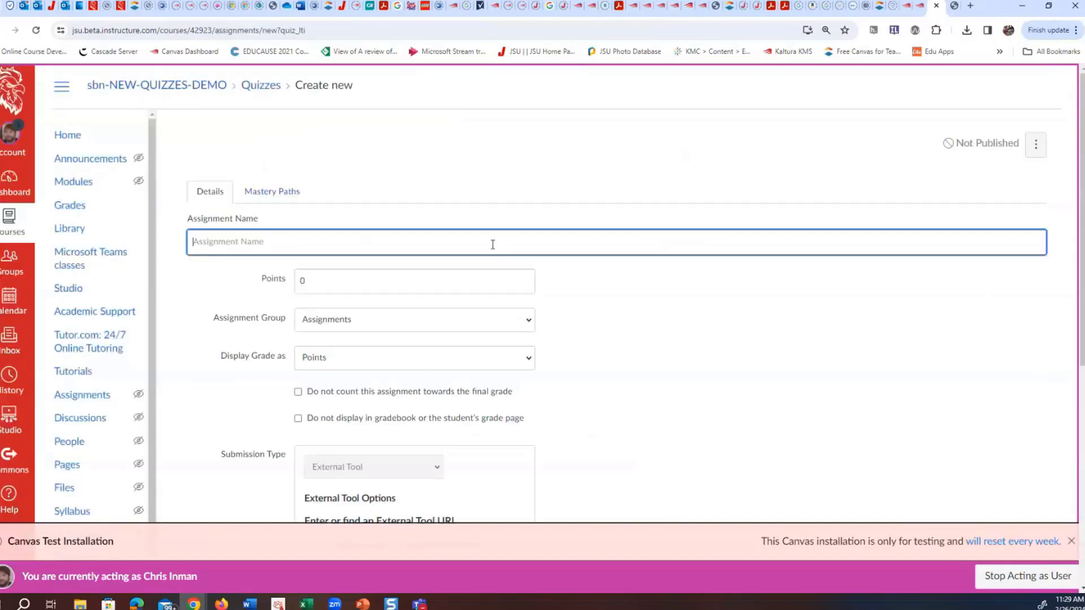
click(493, 244)
text(New Qui)
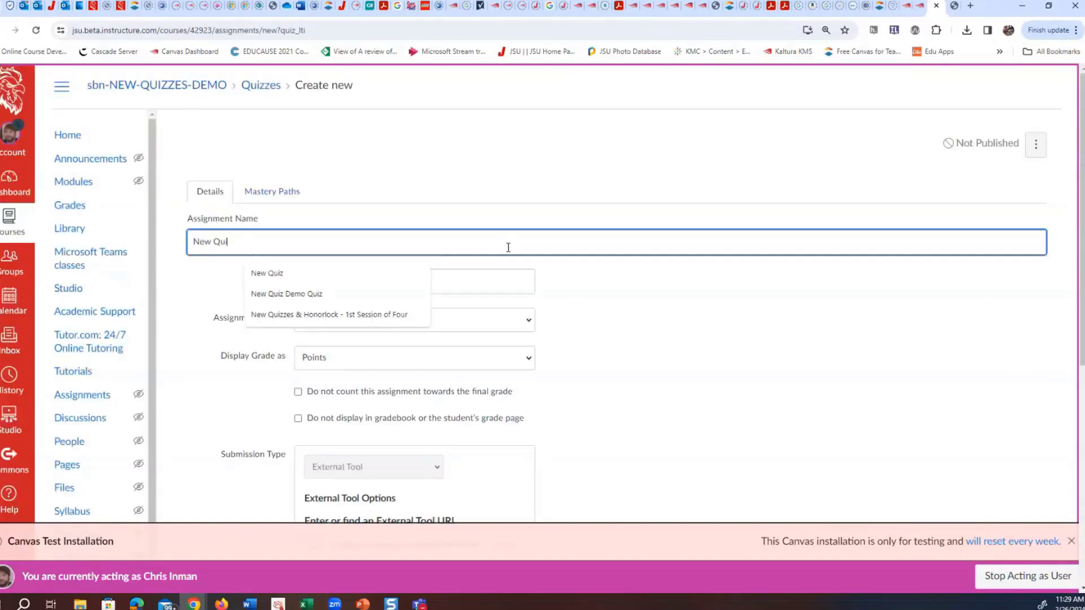
text(z - Qost Exam 2)
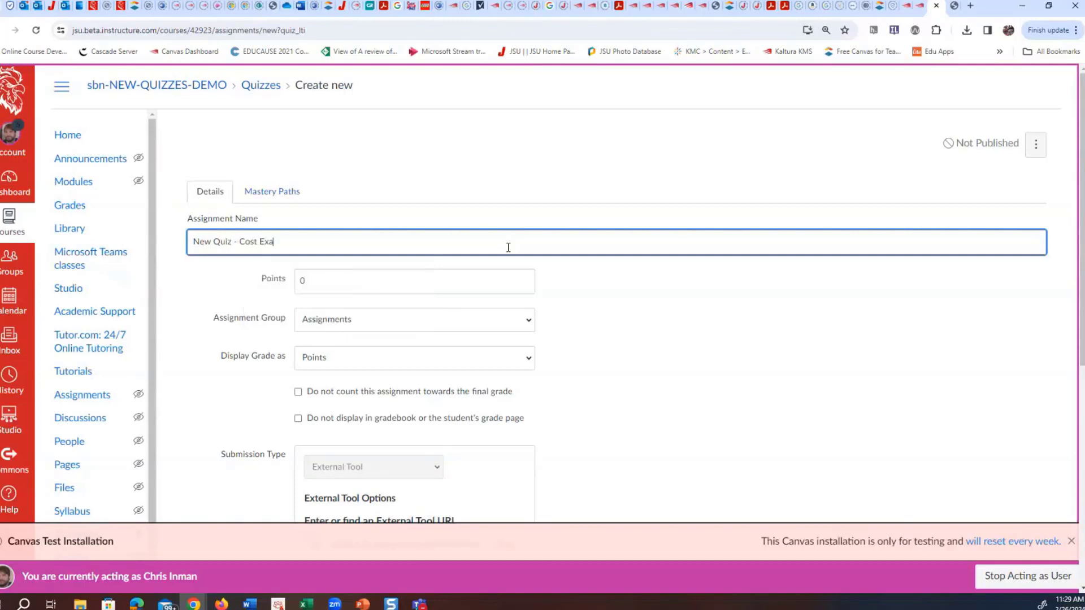
- Set the new quiz's points to 99
scroll(665, 254, down, 3)
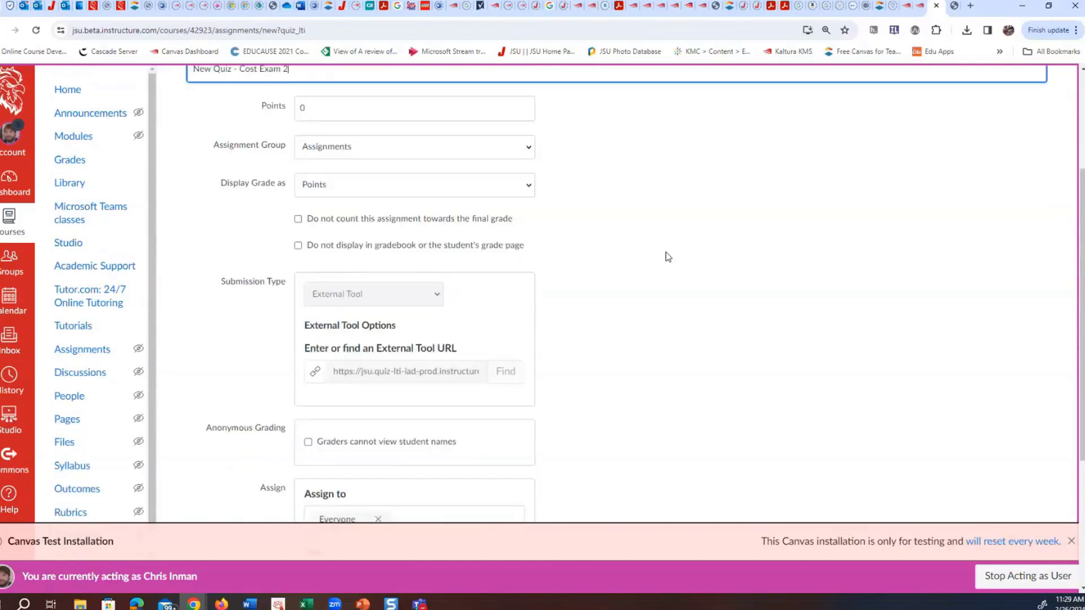
scroll(667, 254, up, 1)
key(Tab)
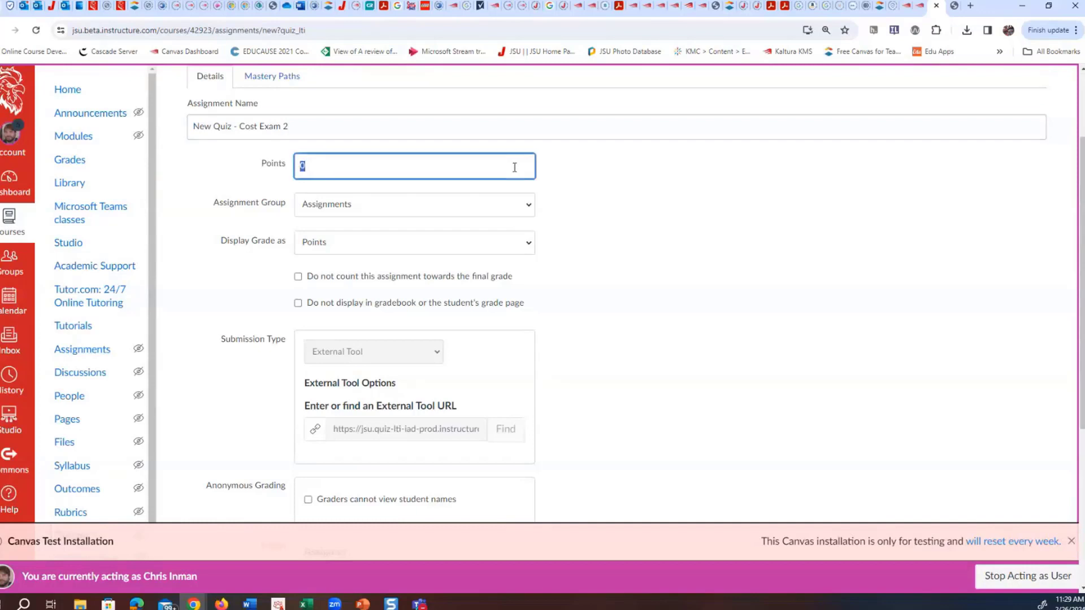
text(99)
click(868, 201)
- Set the quiz's due date to Feb 27, 2024, 11:59 PM and proceed to building its content
scroll(867, 192, down, 5)
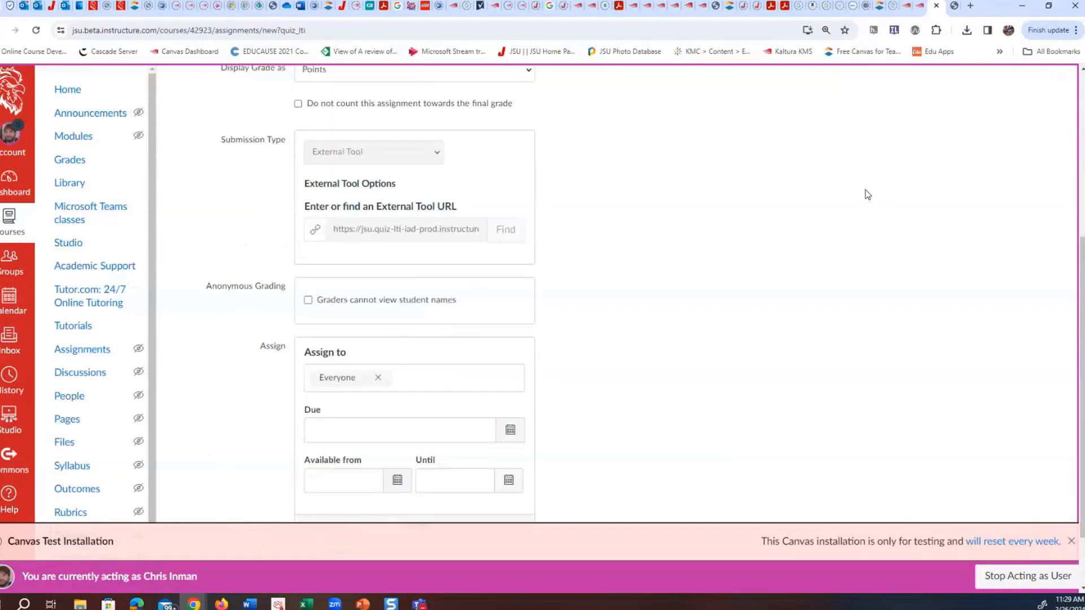
click(510, 346)
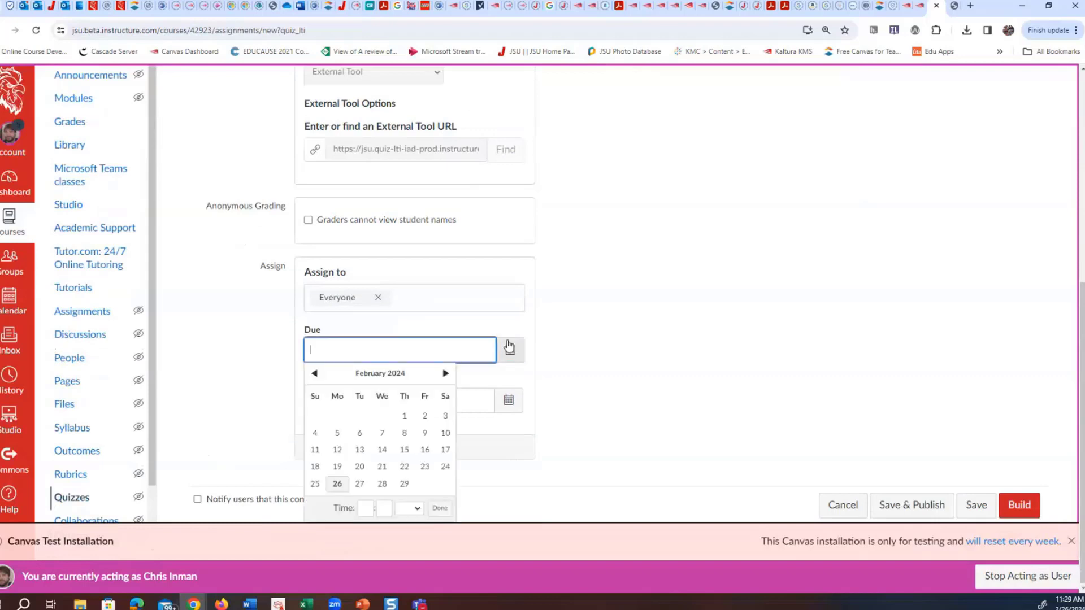
click(361, 484)
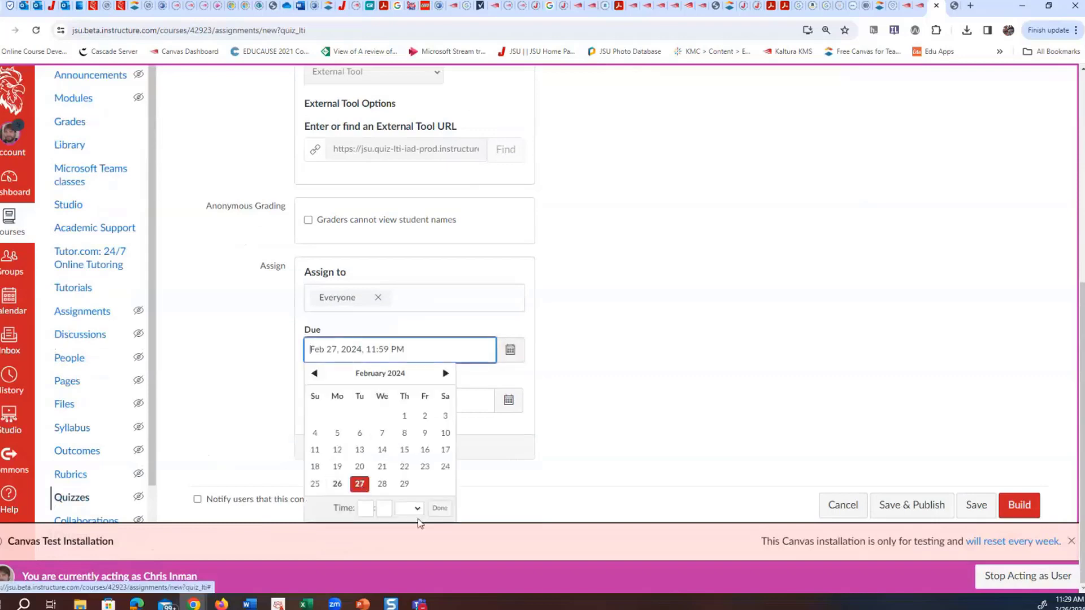
click(439, 509)
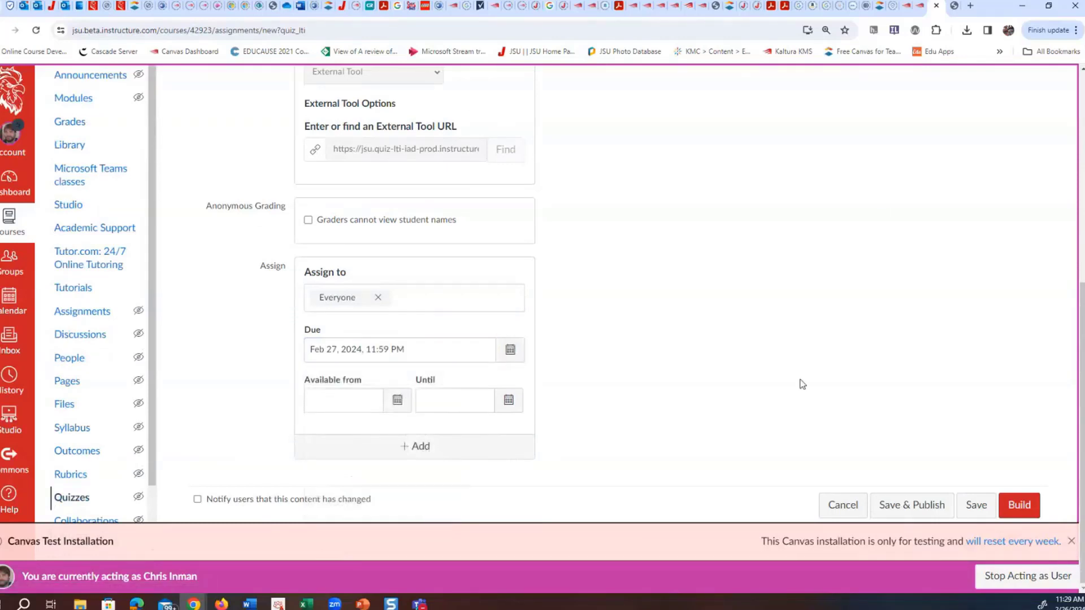
click(1019, 505)
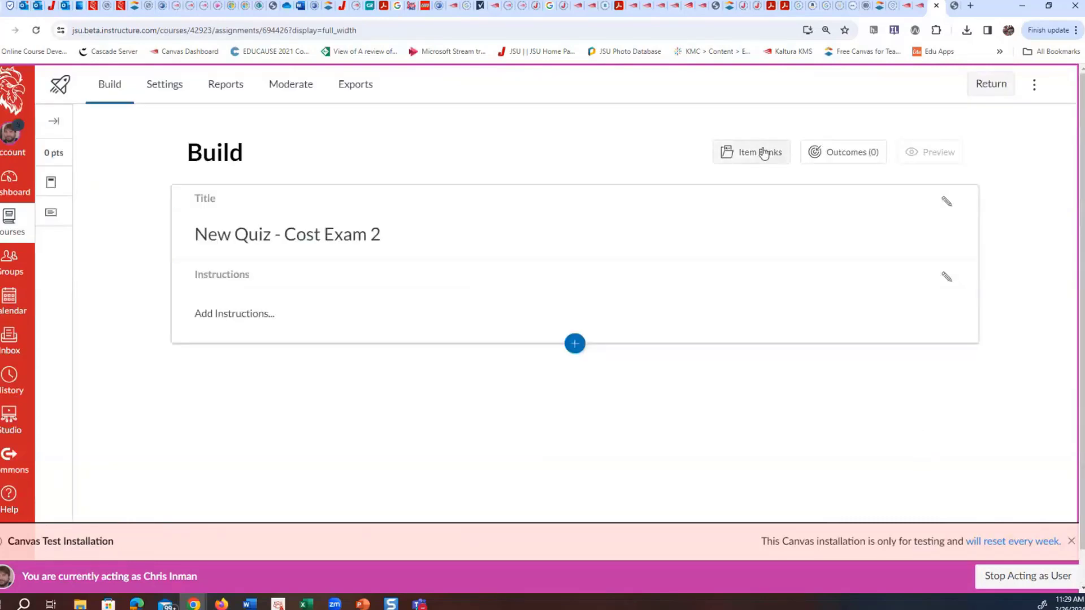
- Insert all questions from the COST_EXAM_2_SP2023 item bank into the quiz and close the bank view
click(574, 345)
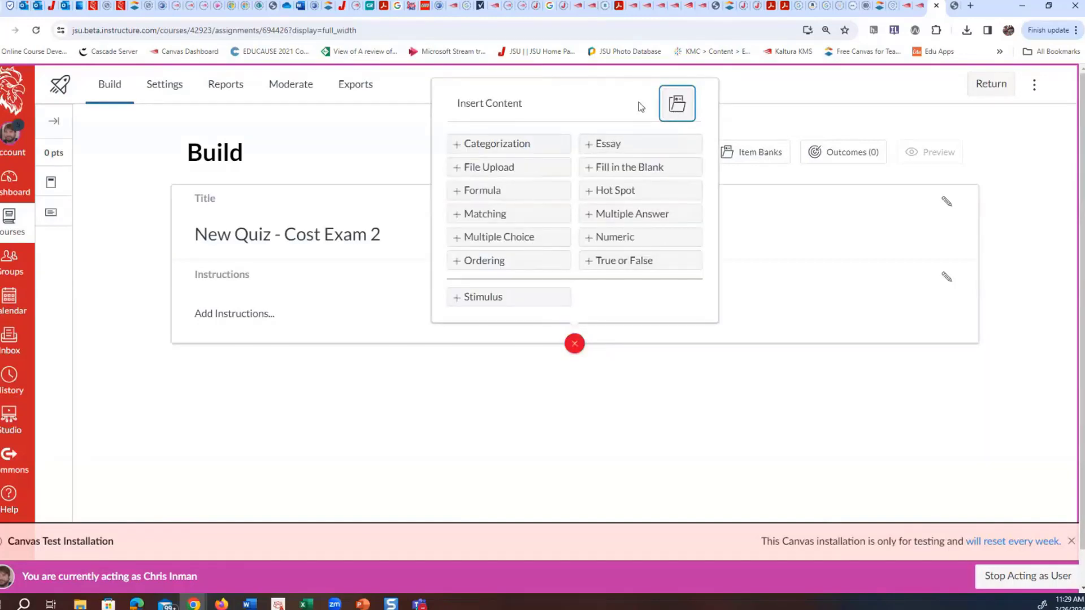
click(678, 103)
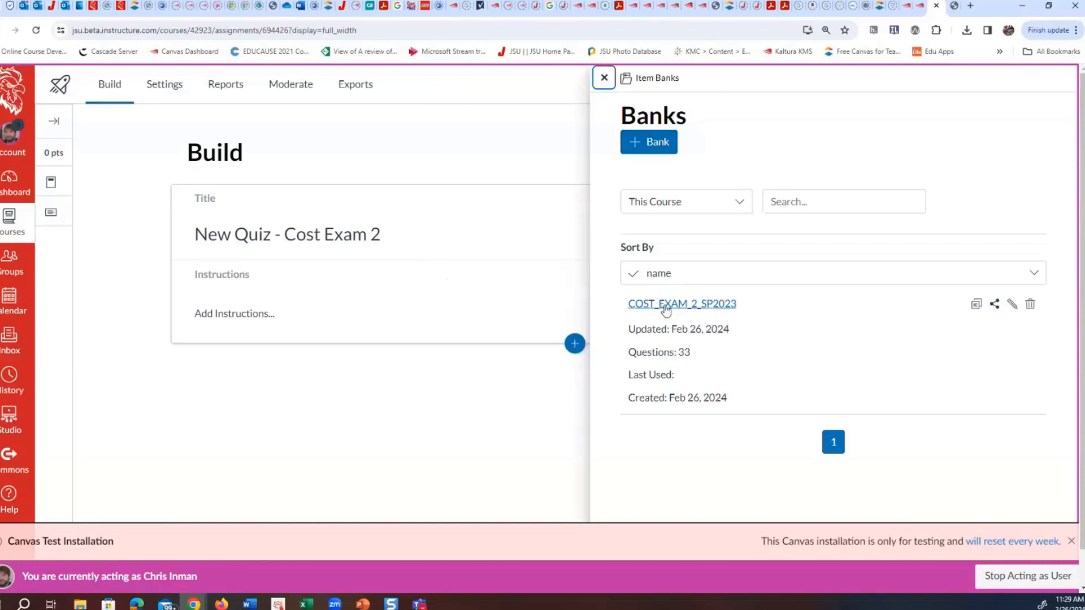
click(666, 305)
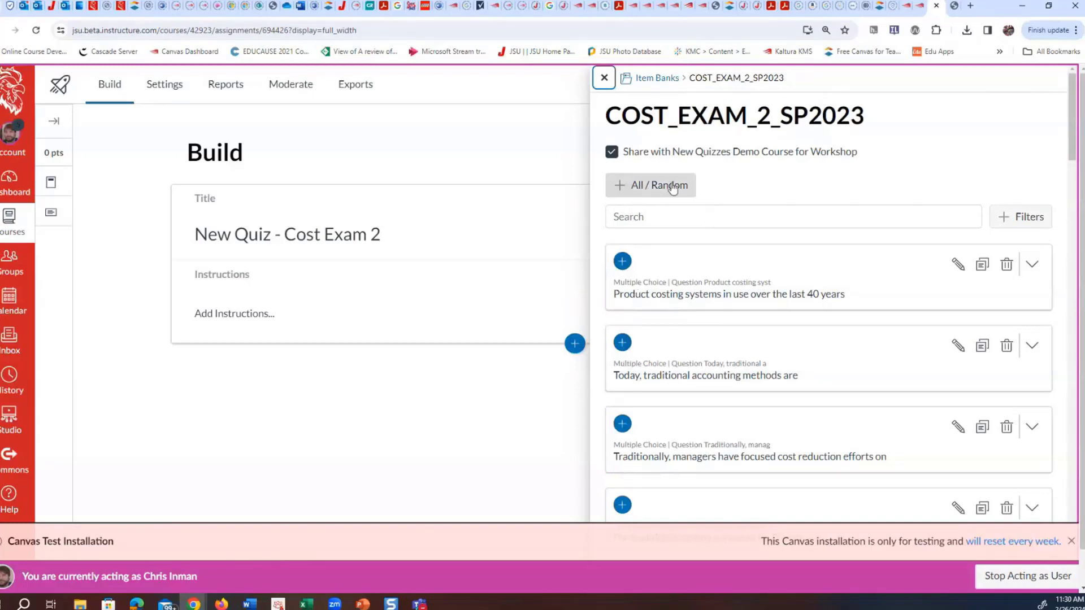
click(623, 191)
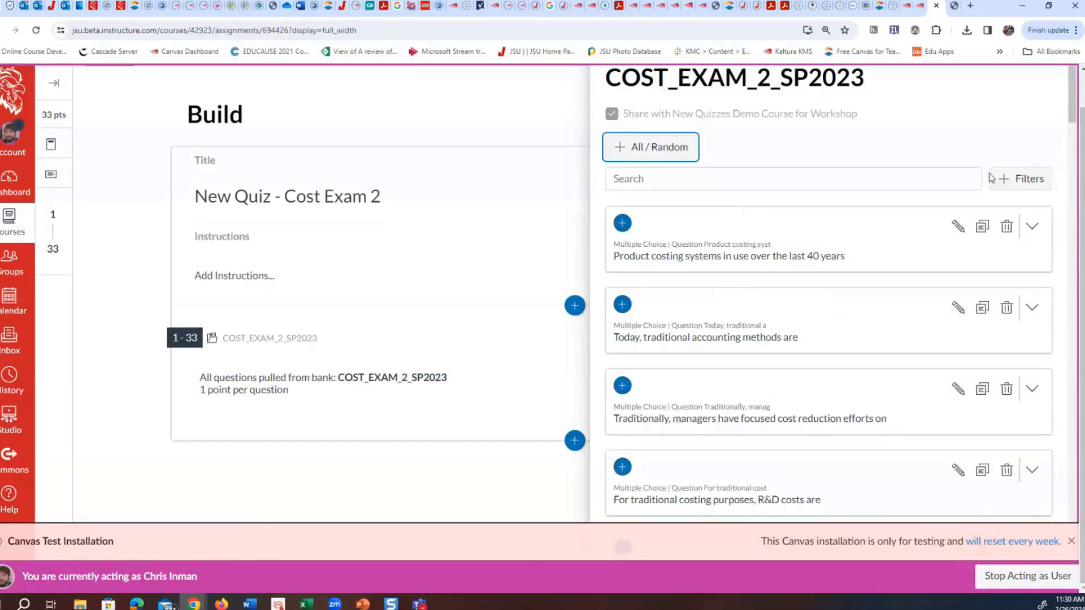
scroll(995, 177, up, 1)
click(604, 78)
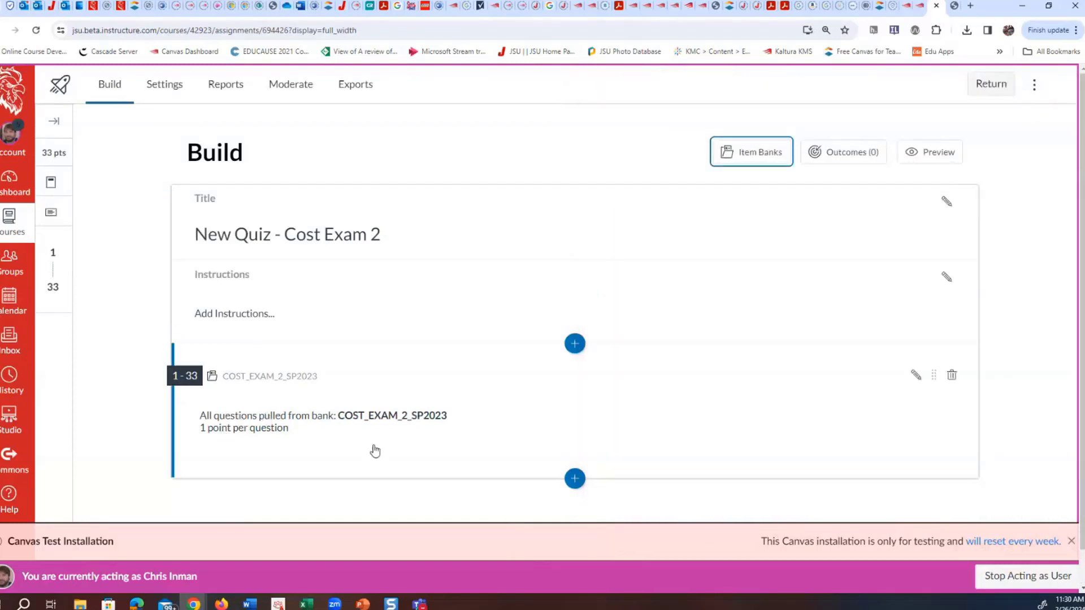
- Change the COST_EXAM_2_SP2023 bank entry to randomly select 33 questions at 3 points per question
click(915, 376)
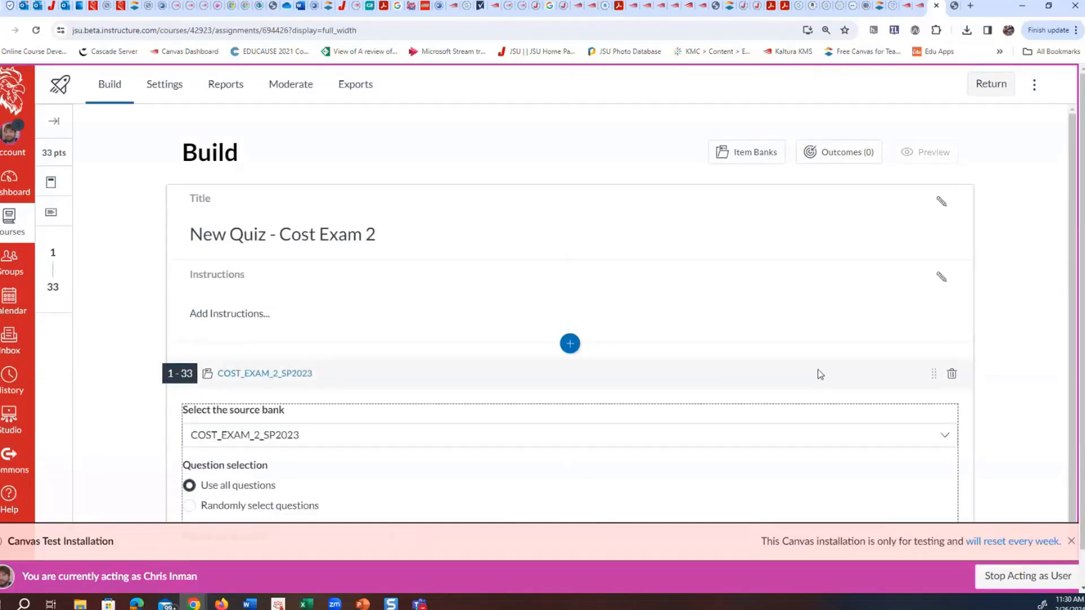
scroll(995, 311, down, 2)
scroll(830, 388, down, 1)
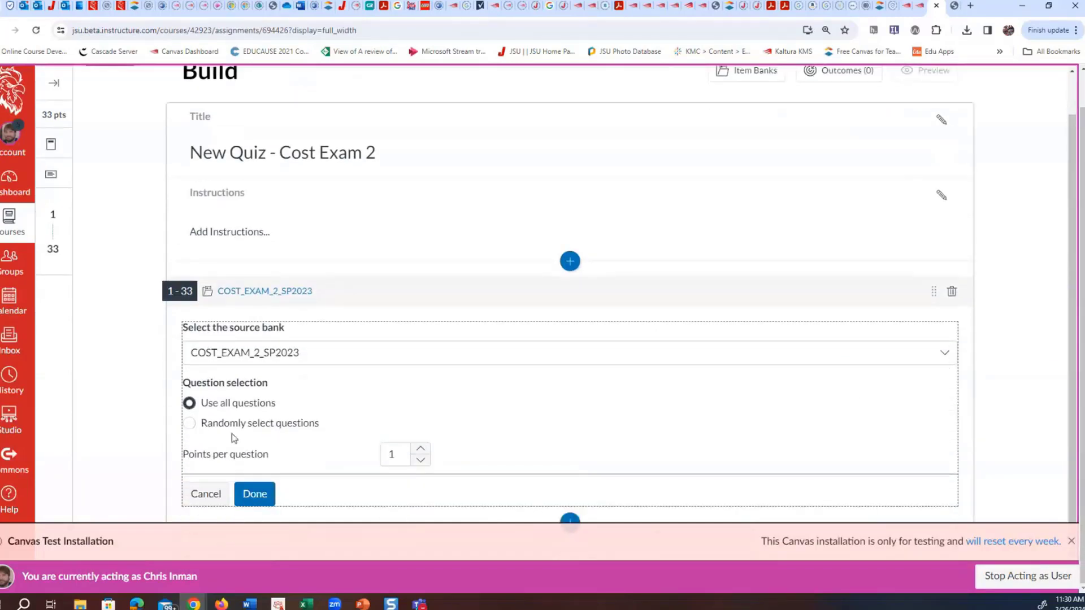
click(191, 424)
scroll(721, 396, down, 1)
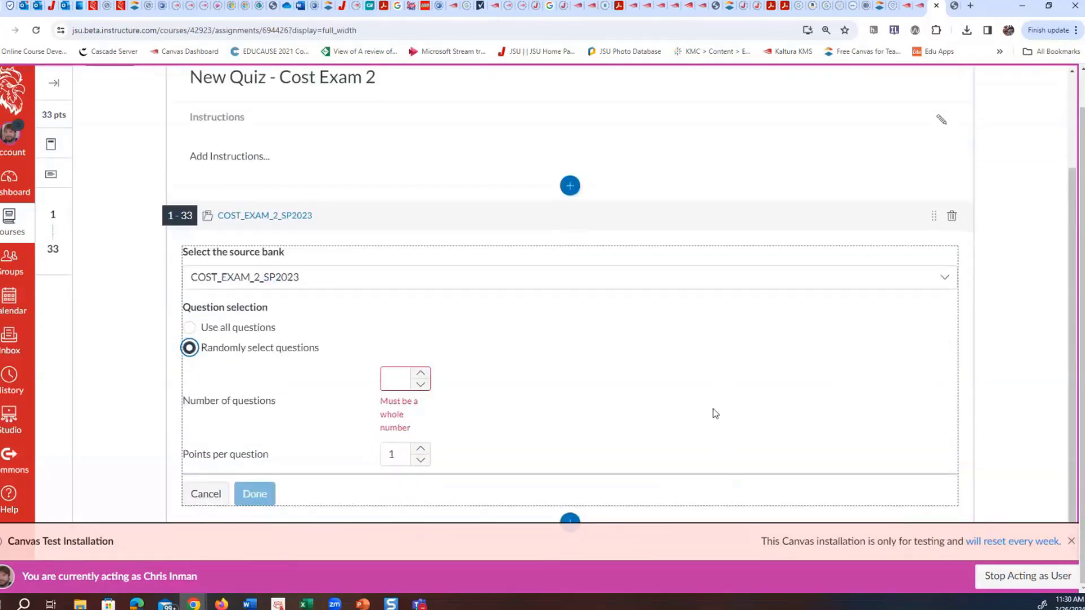
click(408, 380)
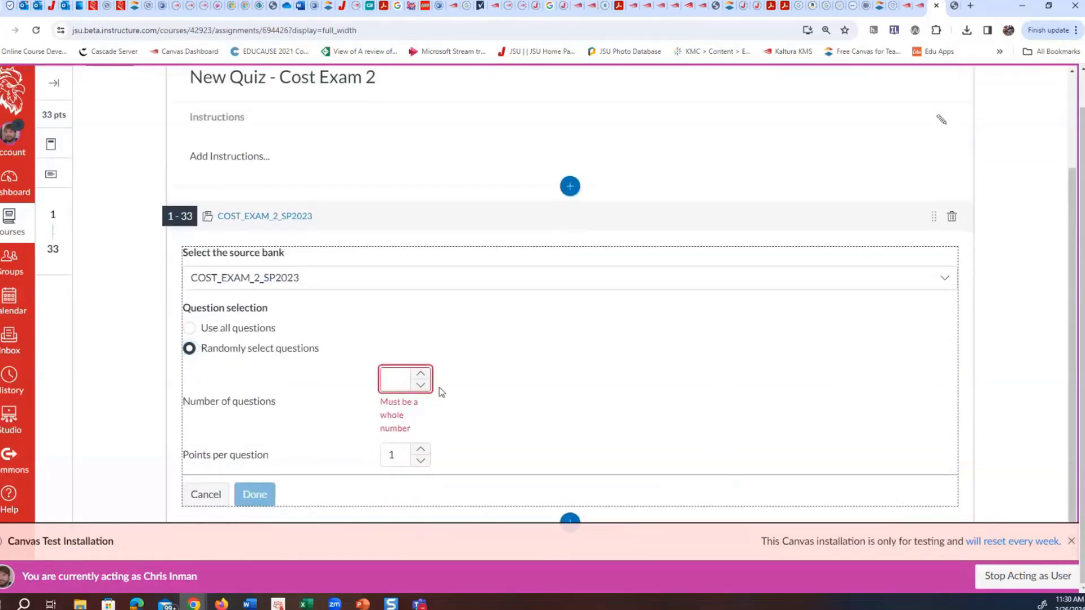
text(33)
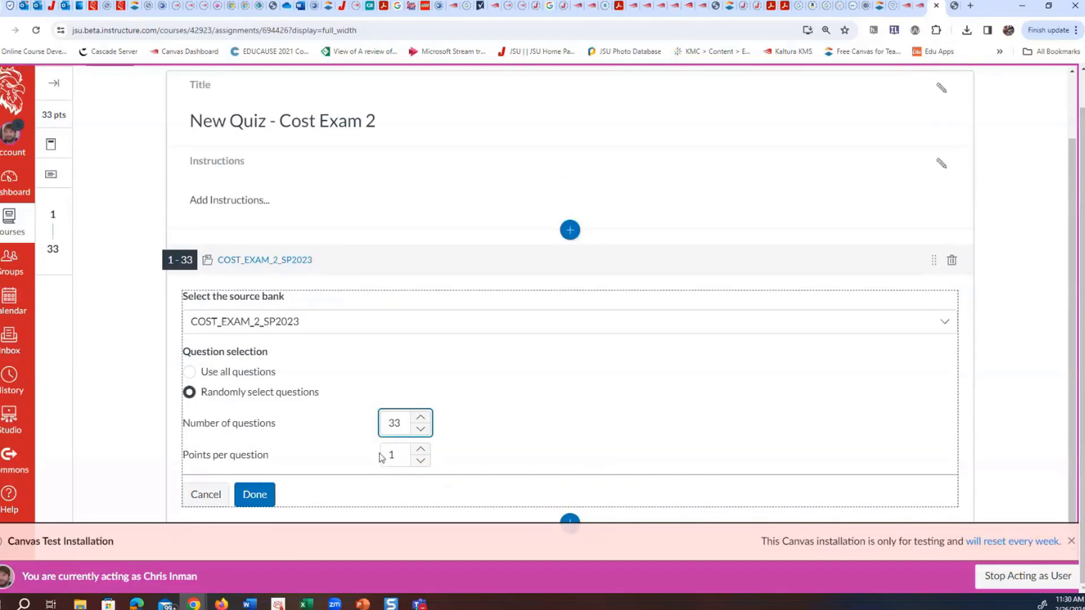
drag(382, 455, 396, 455)
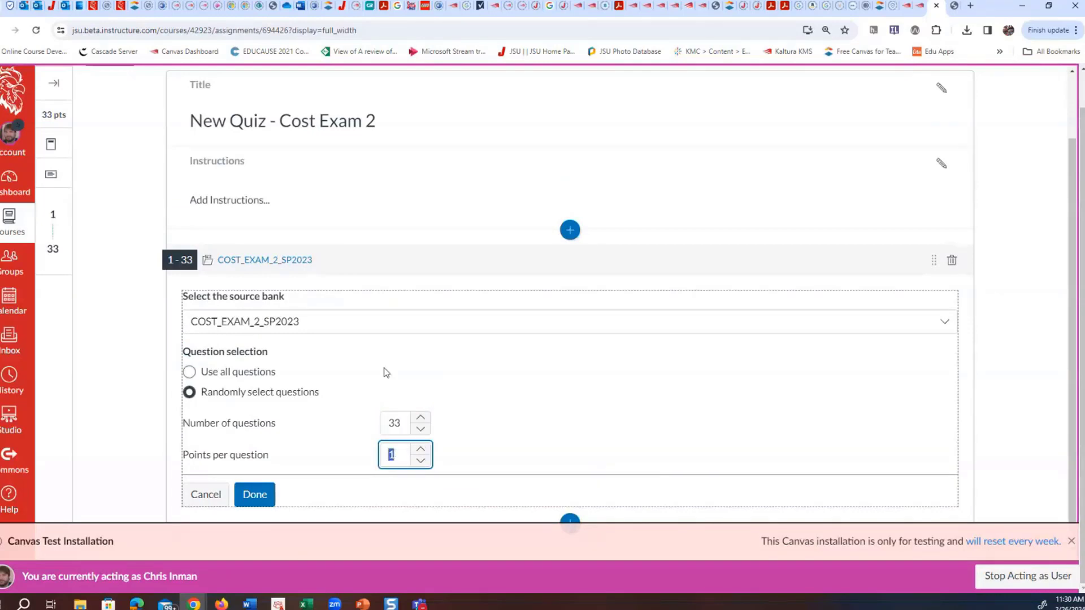
text(3)
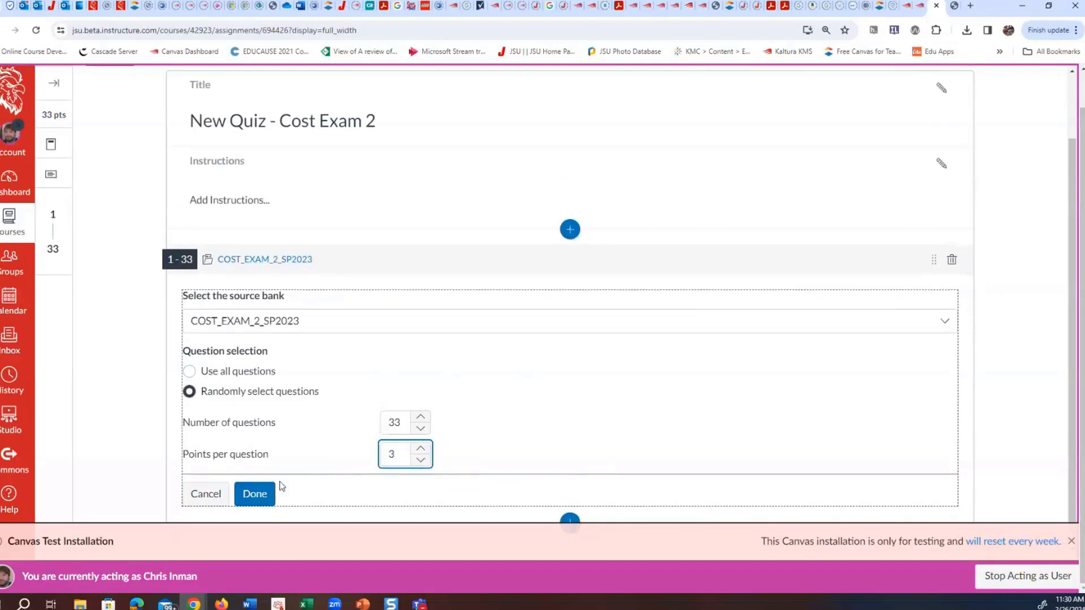
click(259, 498)
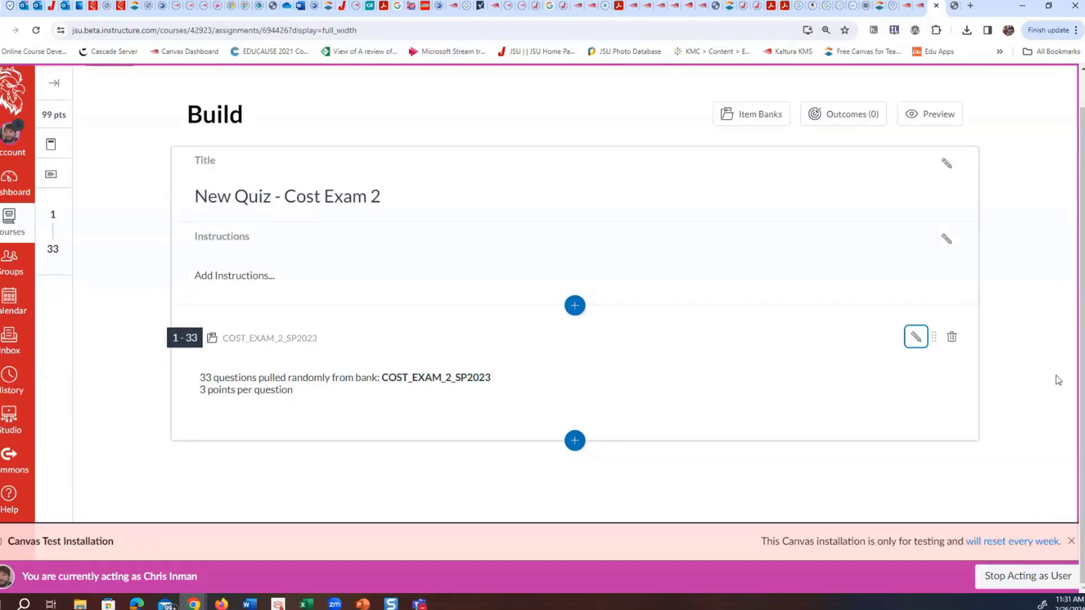
- Preview the quiz, look through its questions and point values, dismiss the test installation banner, and return to the builder
click(918, 113)
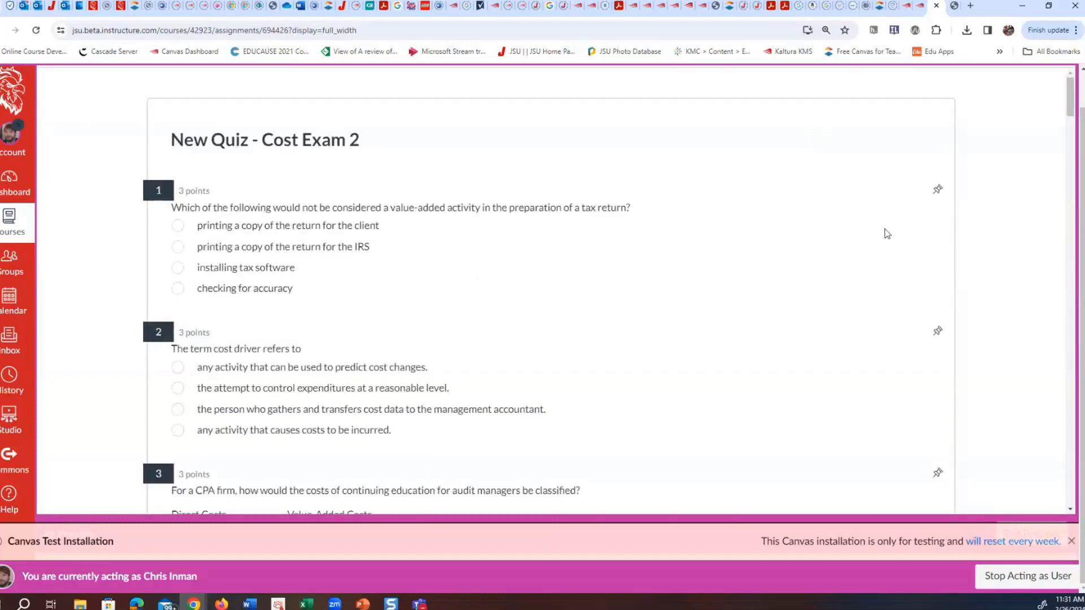
scroll(883, 229, down, 6)
scroll(883, 230, up, 5)
scroll(883, 229, down, 10)
scroll(884, 231, up, 6)
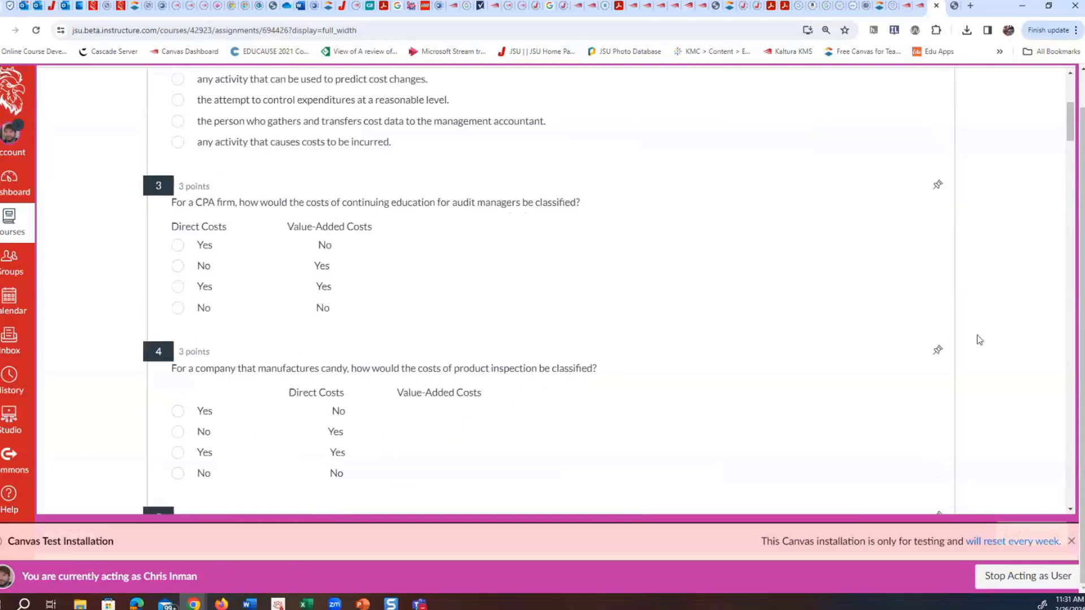
scroll(978, 339, up, 6)
click(1072, 542)
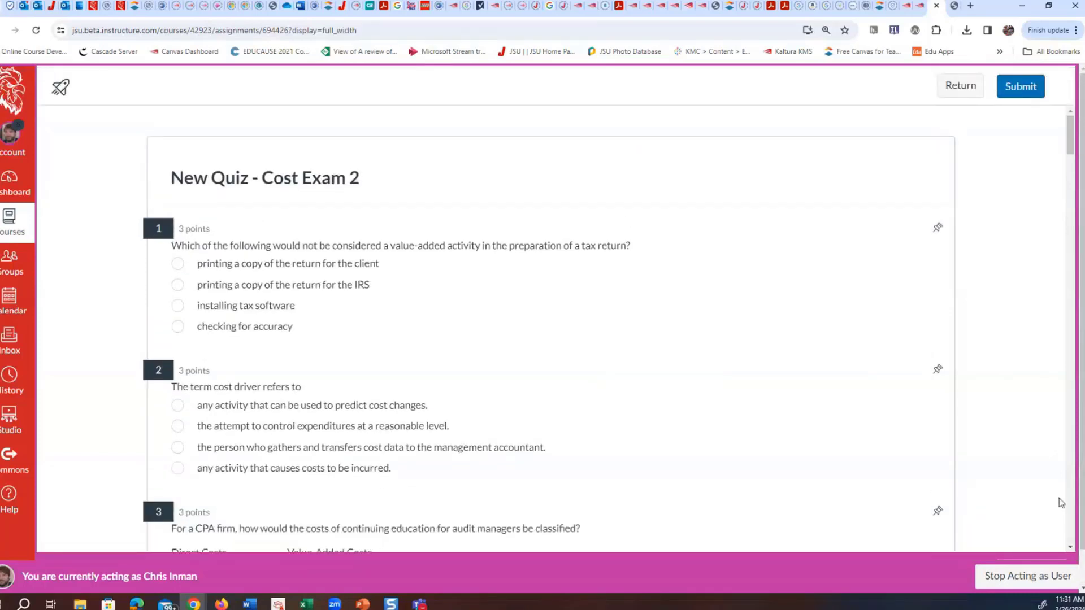
click(961, 86)
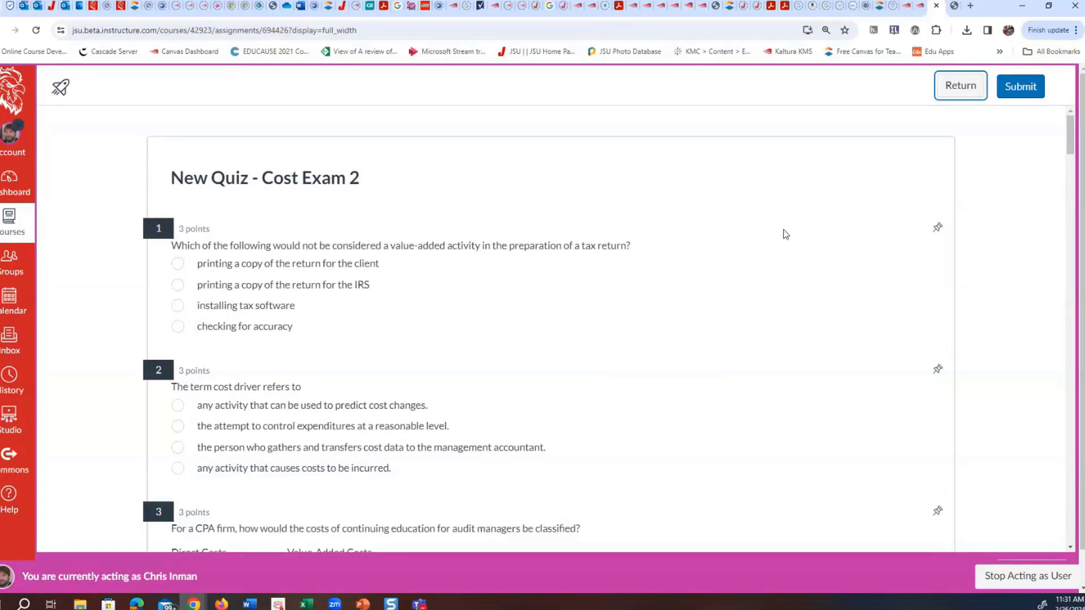